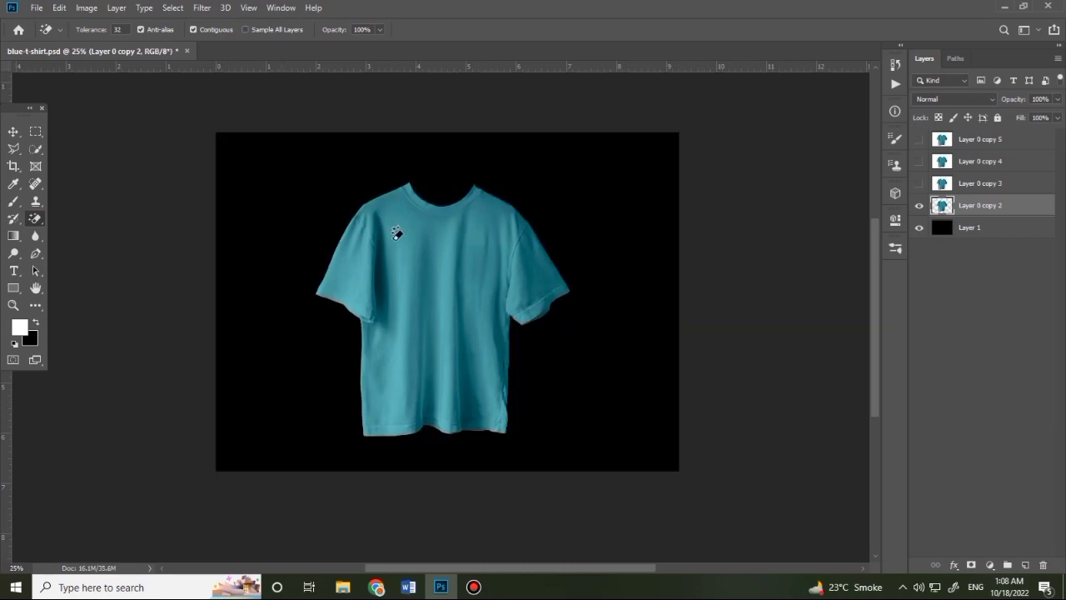
# Inspect the cut-out edges of the T-shirt on Layer 0 copy 2 and rename that layer as 1
pyautogui.press('z')
pyautogui.click(418, 203)
pyautogui.click(432, 199)
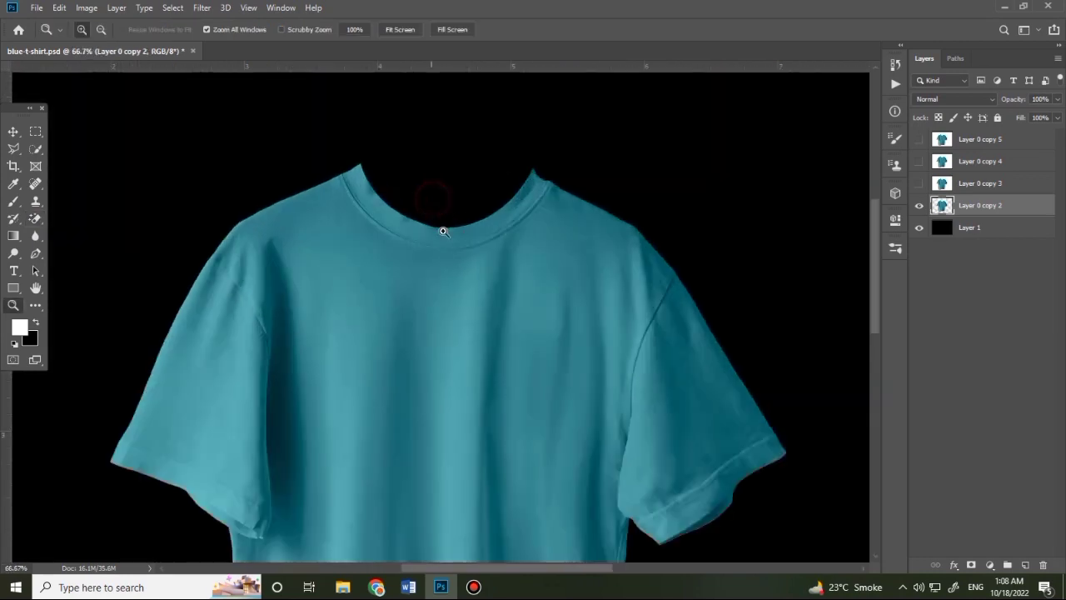
pyautogui.keyDown('alt'); pyautogui.click(326, 177); pyautogui.keyUp('alt')
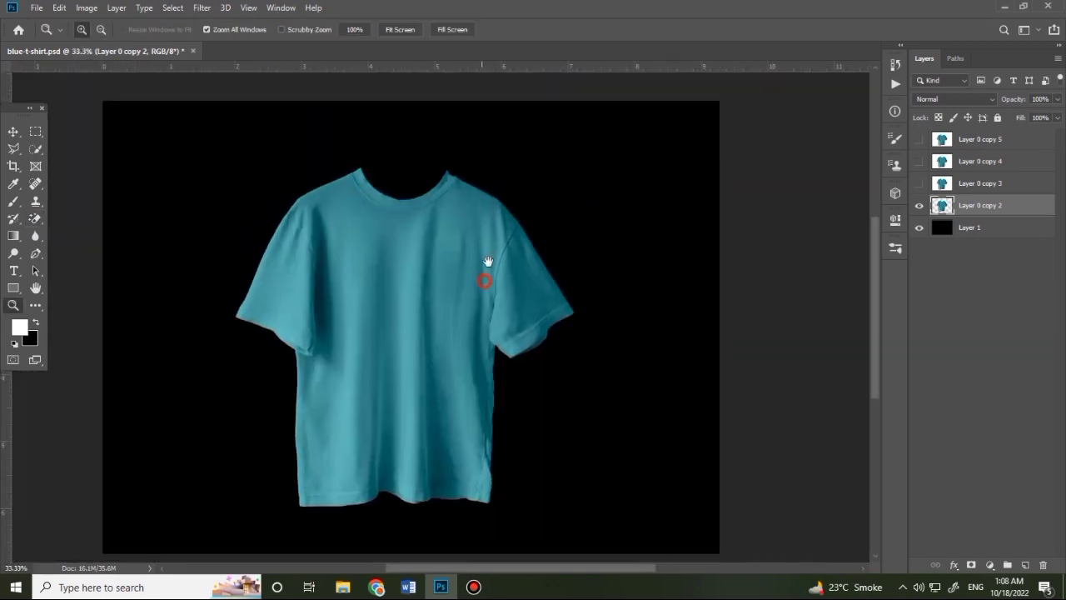
pyautogui.moveTo(488, 261); pyautogui.dragTo(493, 238)
pyautogui.doubleClick(997, 204)
pyautogui.write('1')
pyautogui.press('Return')
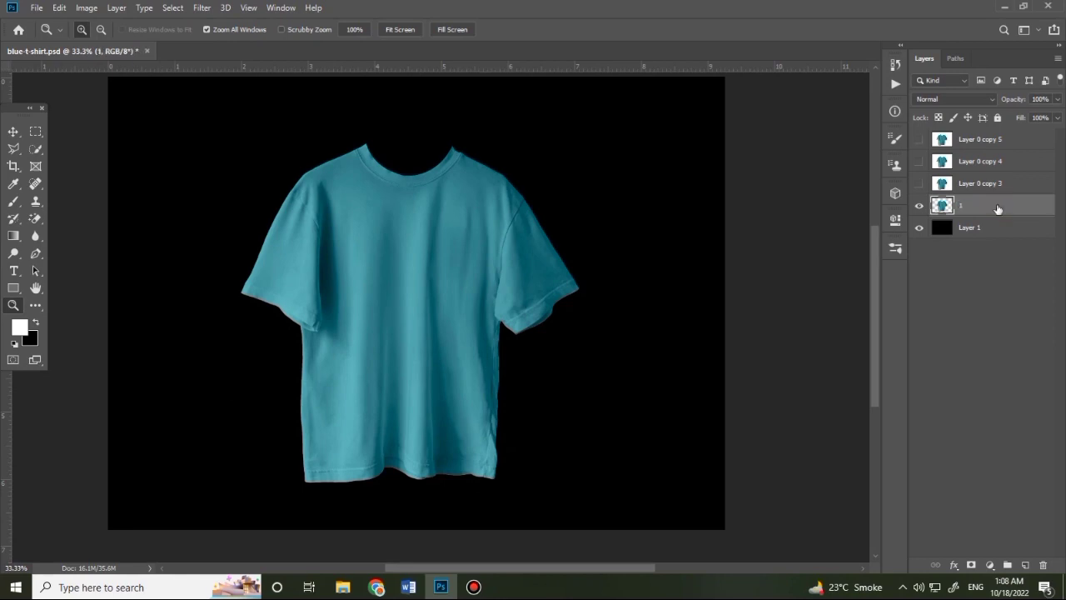
# Hide layer 1 and make Layer 0 copy 3 the visible, active layer
pyautogui.click(921, 204)
pyautogui.click(930, 184)
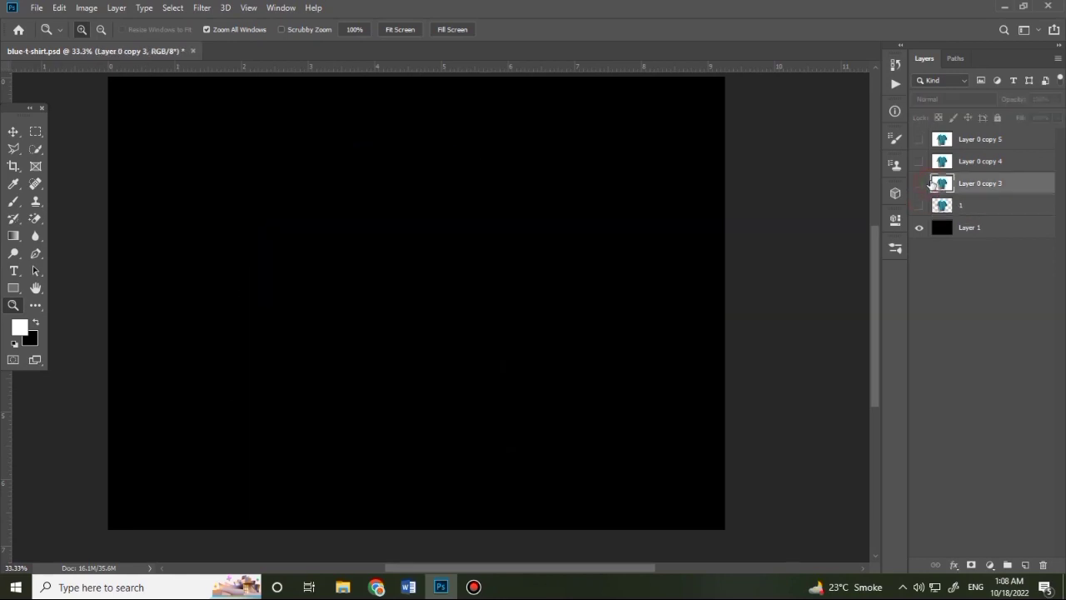
pyautogui.click(920, 183)
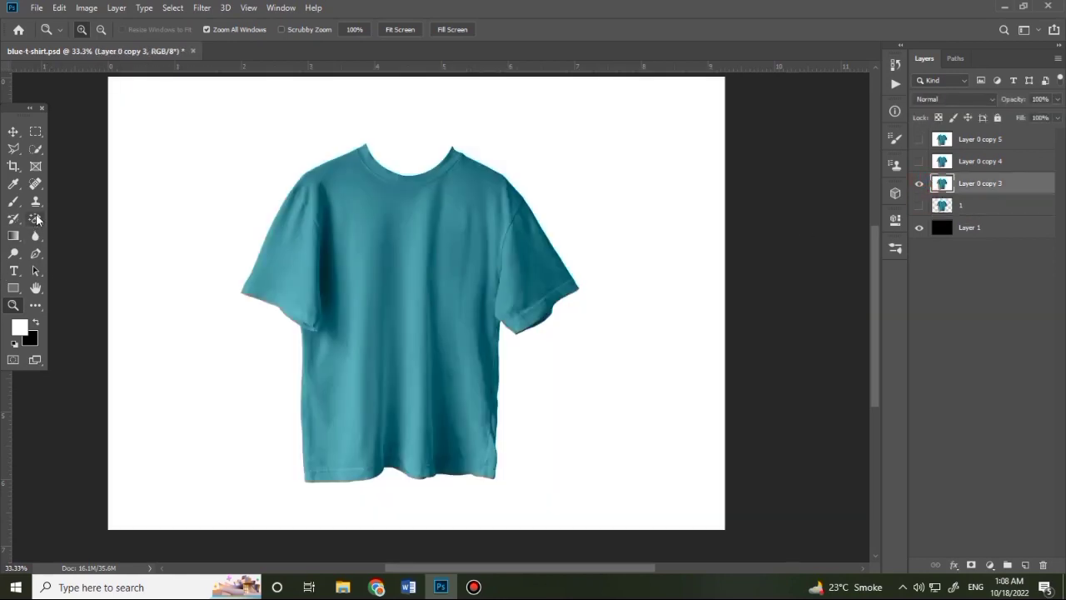
# Select the white background around the shirt on Layer 0 copy 3 with the Quick Selection tool, delete it and deselect
pyautogui.click(35, 149)
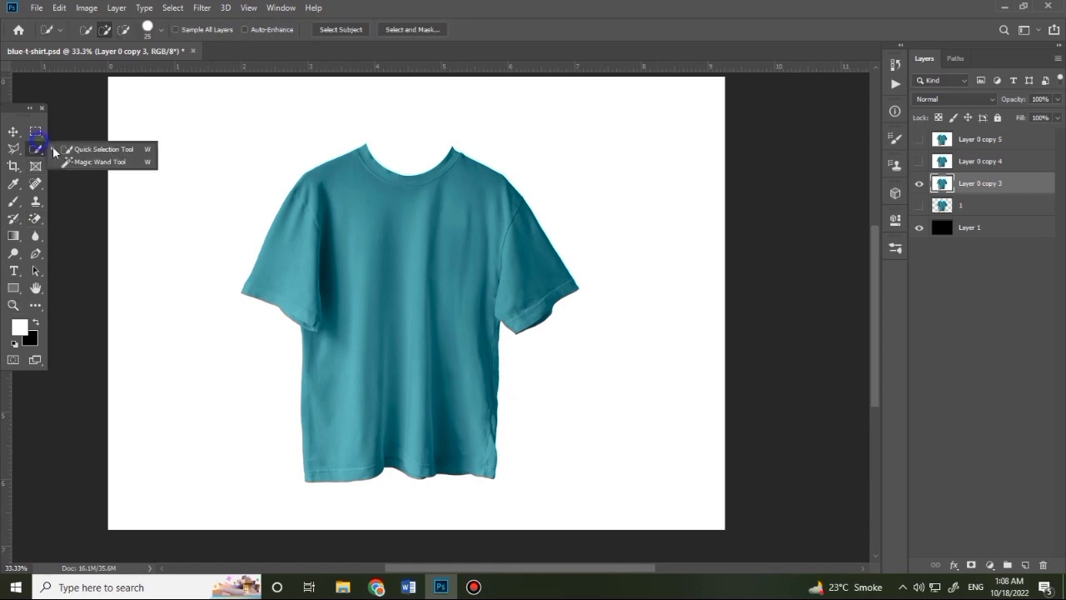
pyautogui.click(97, 150)
pyautogui.moveTo(219, 130)
pyautogui.mouseDown()
pyautogui.moveTo(158, 278)
pyautogui.moveTo(167, 426)
pyautogui.moveTo(210, 463)
pyautogui.moveTo(381, 493)
pyautogui.moveTo(518, 493)
pyautogui.moveTo(595, 441)
pyautogui.mouseUp()
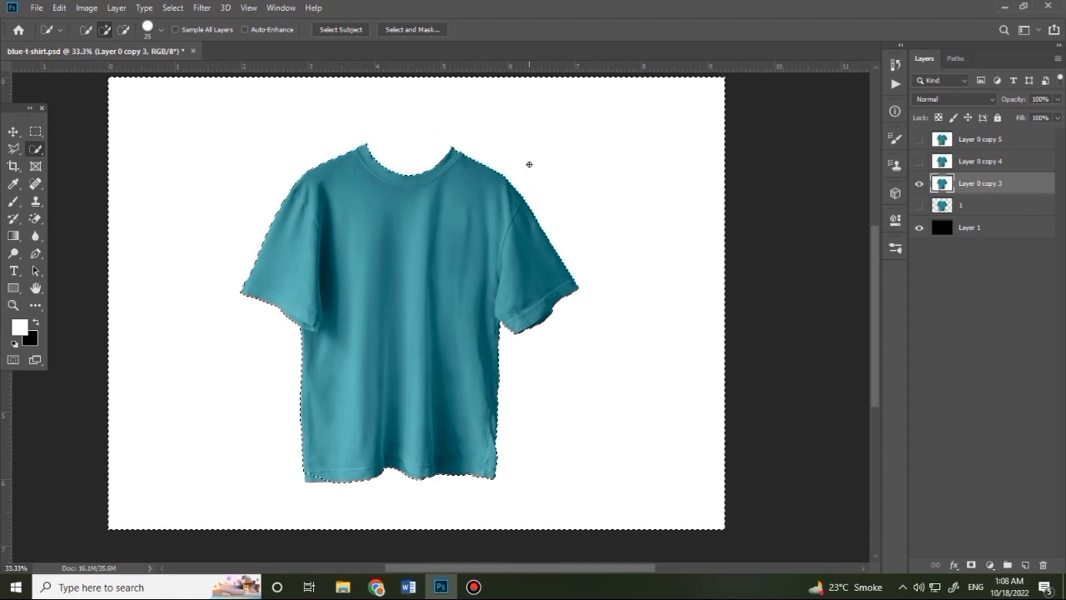
pyautogui.press('Delete')
pyautogui.hotkey('ctrl', 'd')
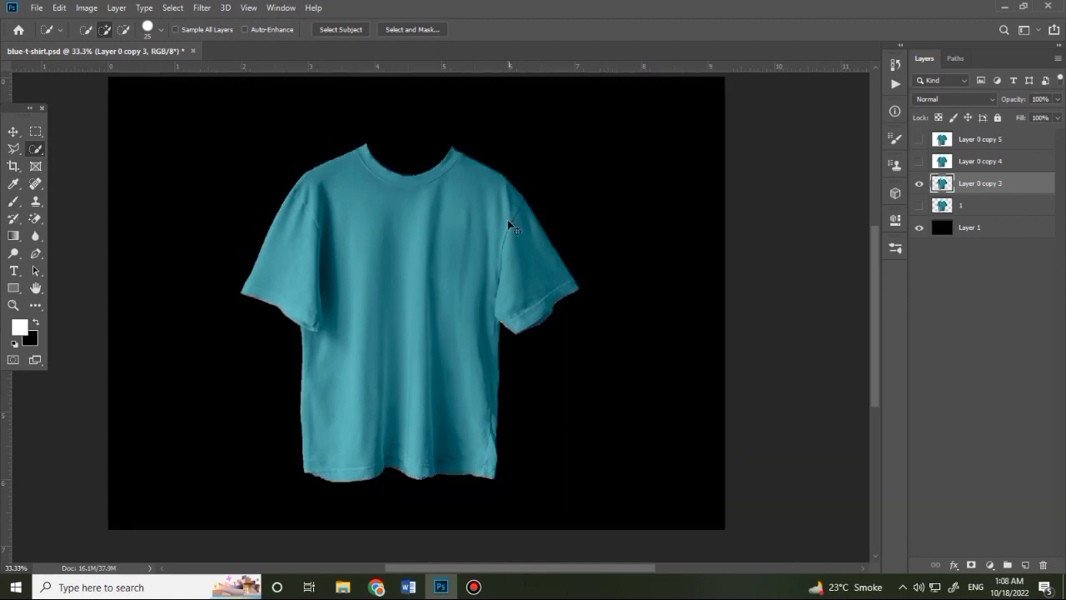
# Check the collar and shoulder edges of the cut-out up close and rename Layer 0 copy 3 as 2
pyautogui.press('z')
pyautogui.click(491, 206)
pyautogui.click(420, 143)
pyautogui.moveTo(310, 180); pyautogui.dragTo(330, 187)
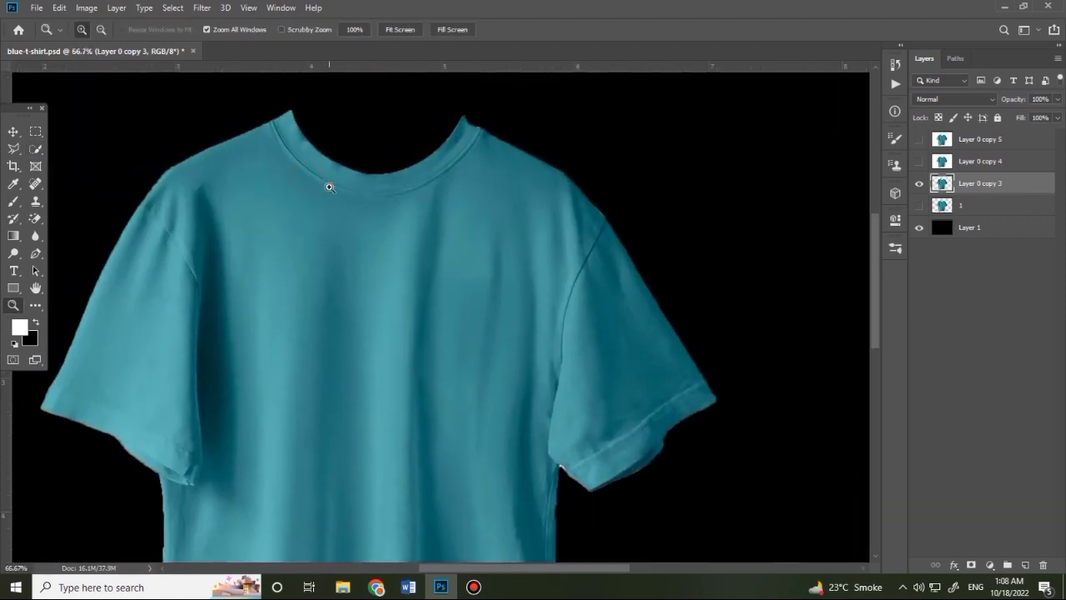
pyautogui.doubleClick(972, 184)
pyautogui.write('2')
pyautogui.press('Return')
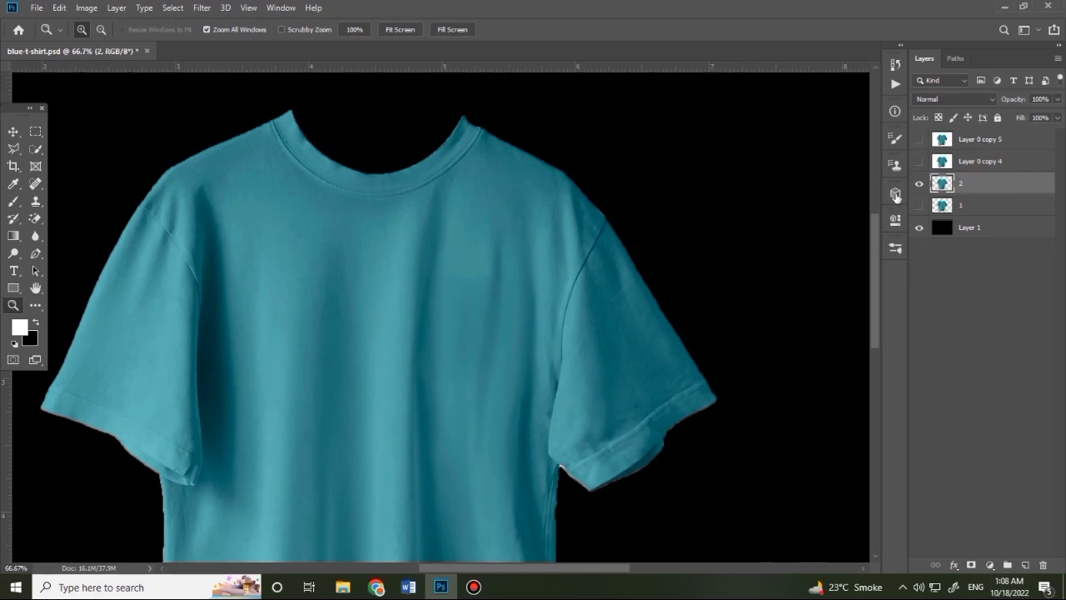
# Hide layer 2 and make Layer 0 copy 4 the visible, active layer
pyautogui.keyDown('alt'); pyautogui.click(502, 207); pyautogui.keyUp('alt')
pyautogui.keyDown('alt'); pyautogui.click(503, 208); pyautogui.keyUp('alt')
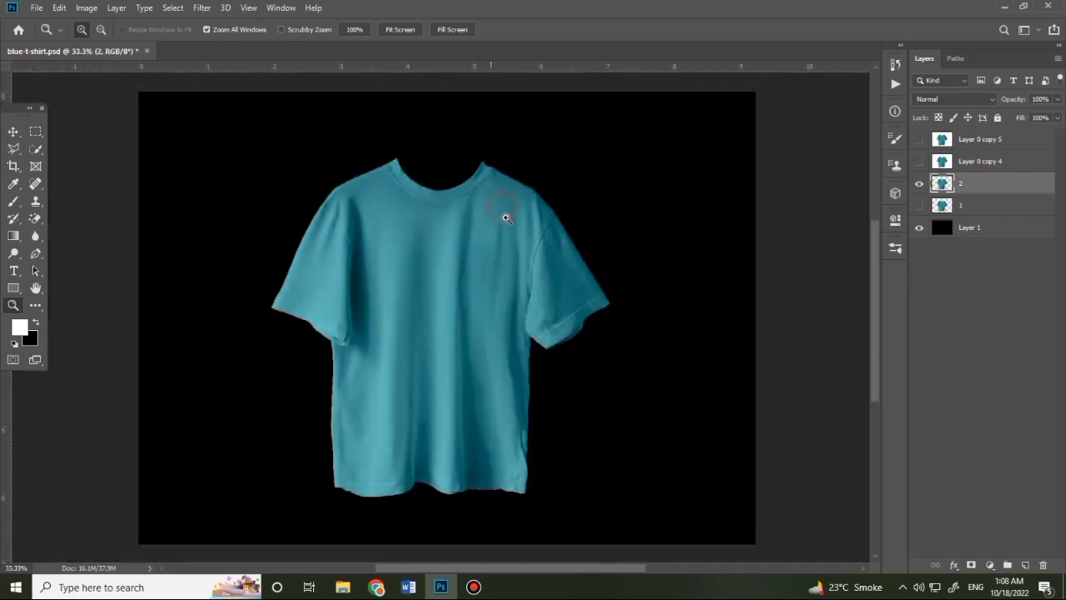
pyautogui.click(919, 183)
pyautogui.click(919, 161)
pyautogui.click(997, 161)
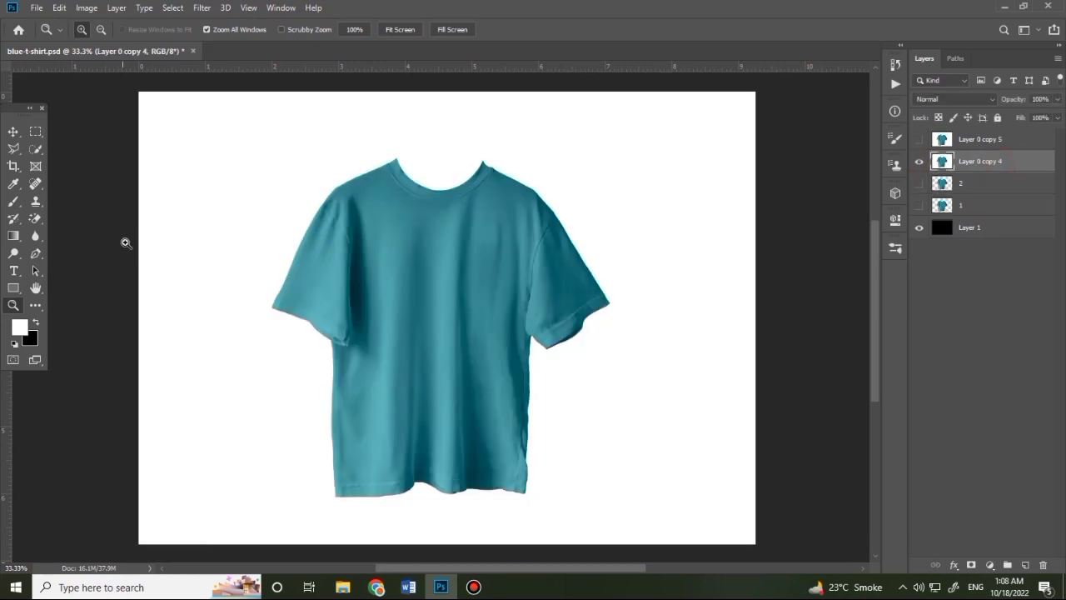
# Select the white background on Layer 0 copy 4 with the Magic Wand tool and delete it
pyautogui.rightClick(36, 149)
pyautogui.click(100, 159)
pyautogui.click(319, 165)
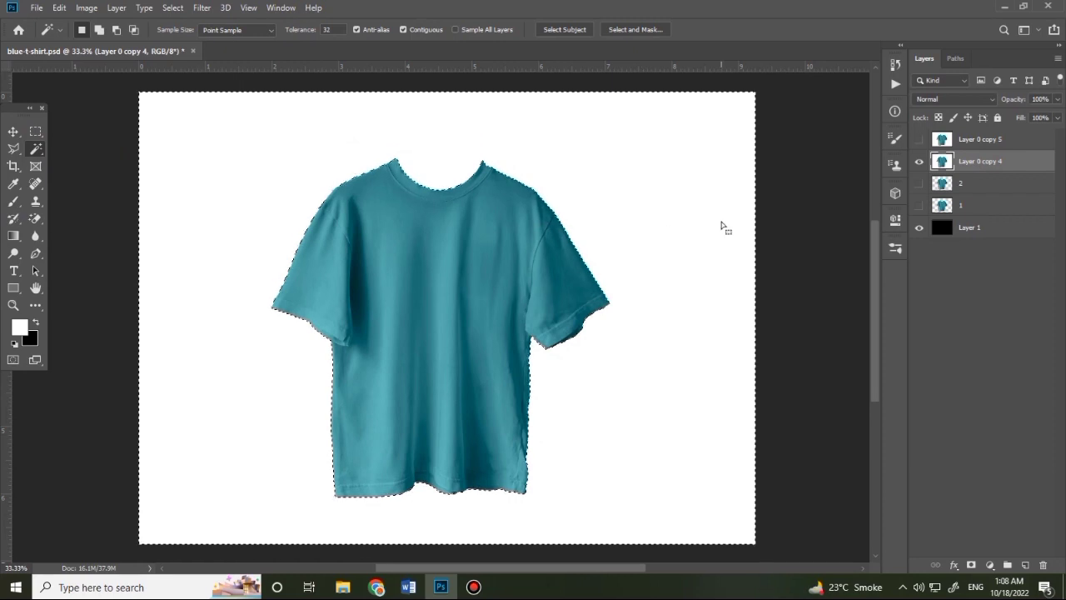
pyautogui.press('Delete')
# Check the collar edges of the new cut-out up close and rename Layer 0 copy 4 as 3
pyautogui.press('z')
pyautogui.click(398, 173)
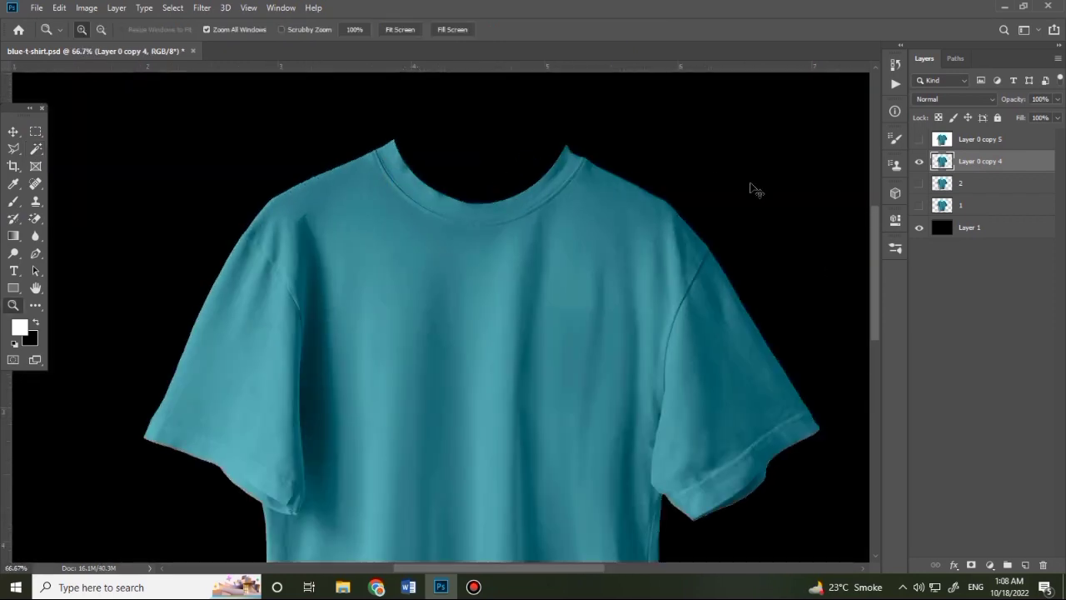
pyautogui.click(637, 205)
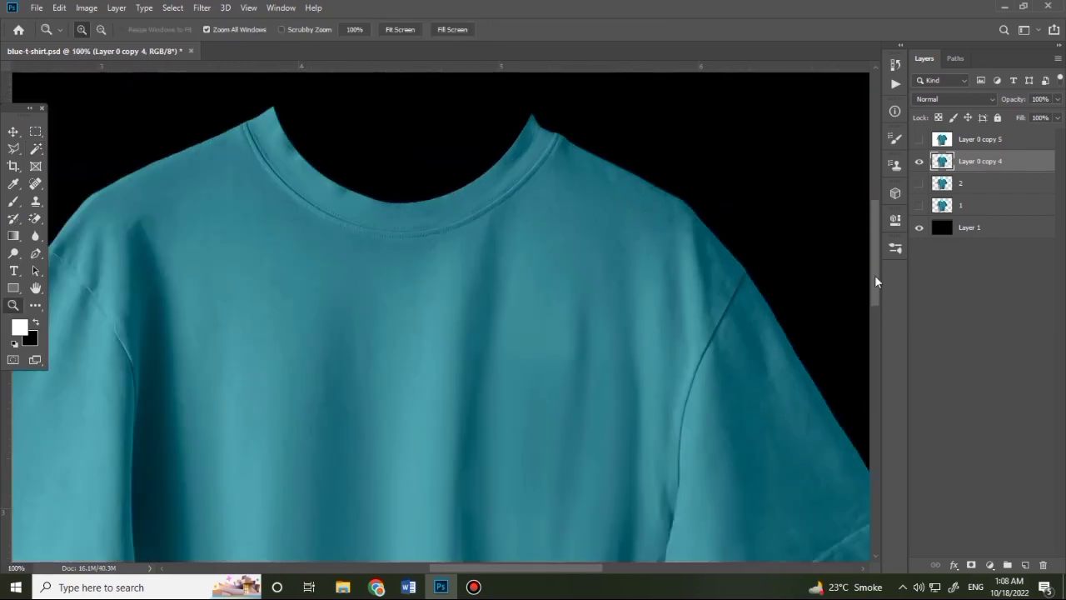
pyautogui.doubleClick(971, 161)
pyautogui.write('3')
pyautogui.press('Return')
# Hide layer 3 and show Layer 0 copy 5 with the whole shirt in view
pyautogui.click(919, 162)
pyautogui.click(919, 141)
pyautogui.keyDown('alt'); pyautogui.click(428, 231); pyautogui.keyUp('alt')
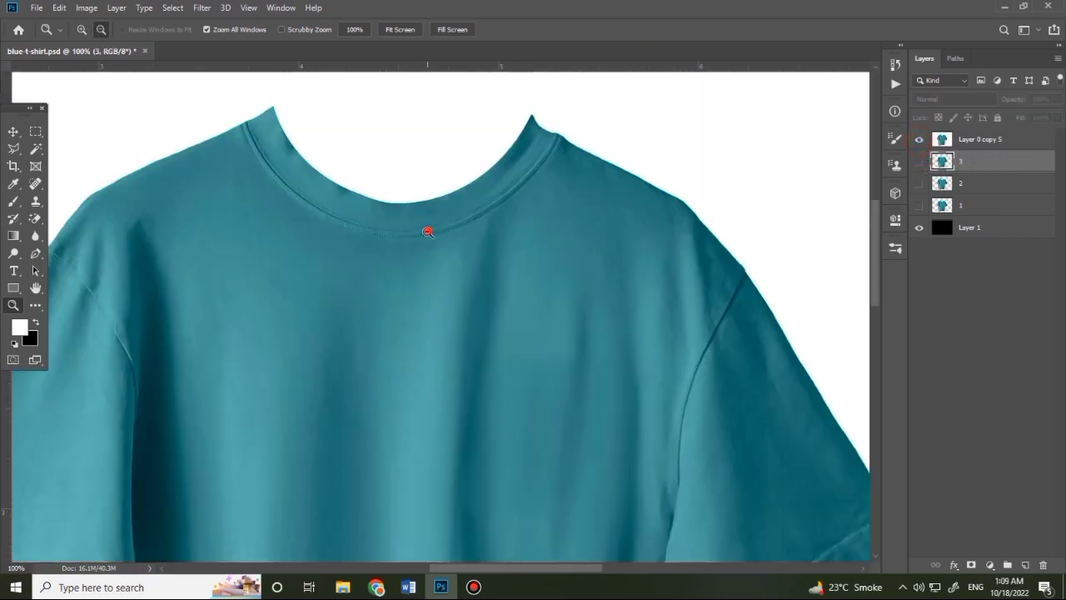
pyautogui.keyDown('alt'); pyautogui.click(429, 231); pyautogui.keyUp('alt')
pyautogui.keyDown('alt'); pyautogui.click(433, 234); pyautogui.keyUp('alt')
pyautogui.moveTo(464, 271); pyautogui.dragTo(467, 229)
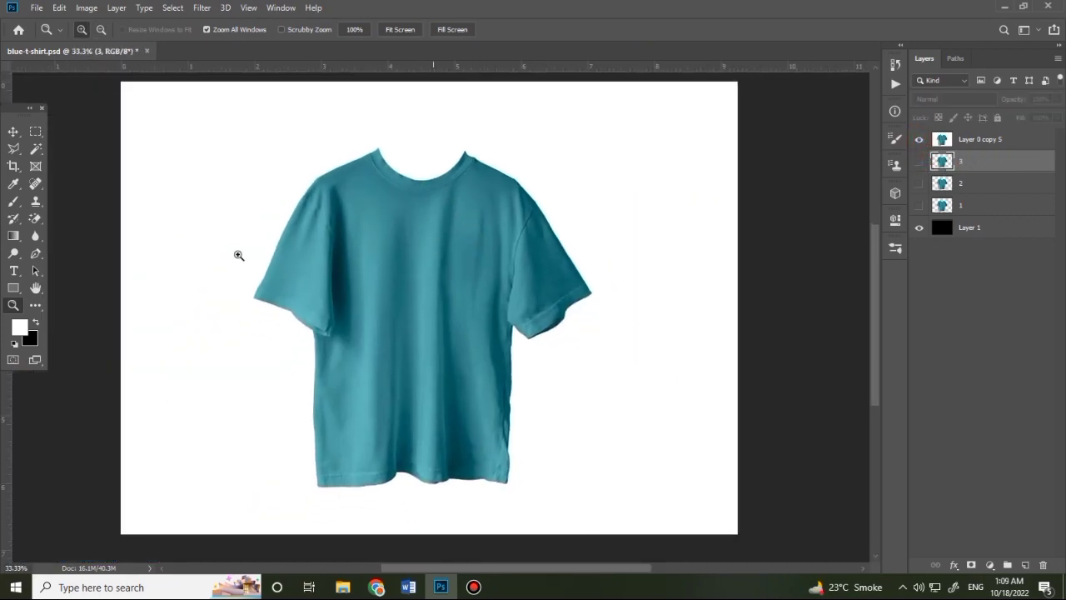
# Outline the shoulder area right of the collar freehand with the Lasso tool and delete it from Layer 0 copy 5
pyautogui.click(44, 221)
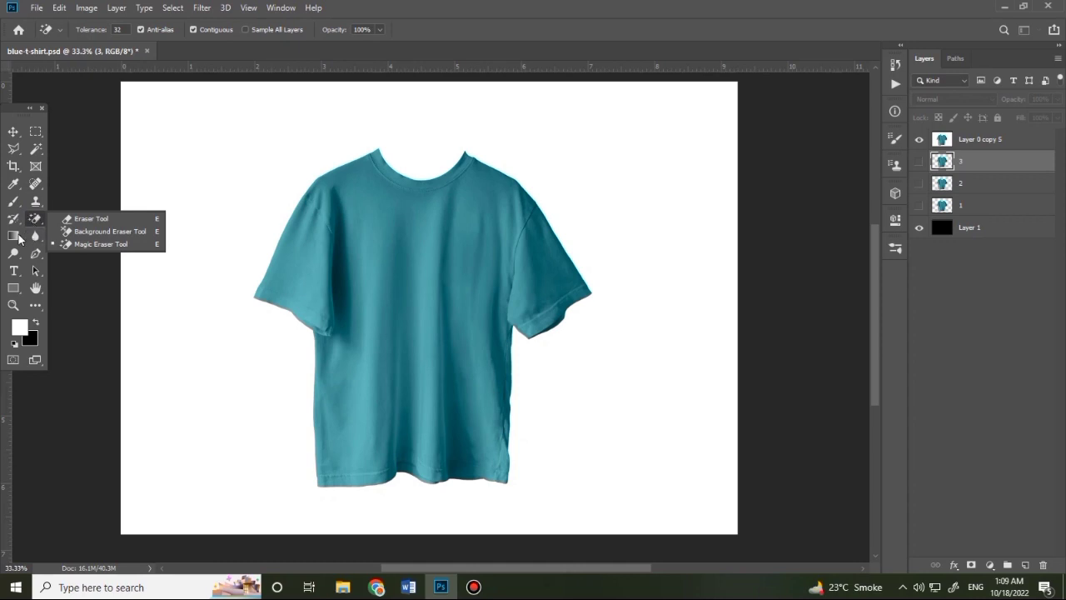
pyautogui.click(14, 166)
pyautogui.click(13, 149)
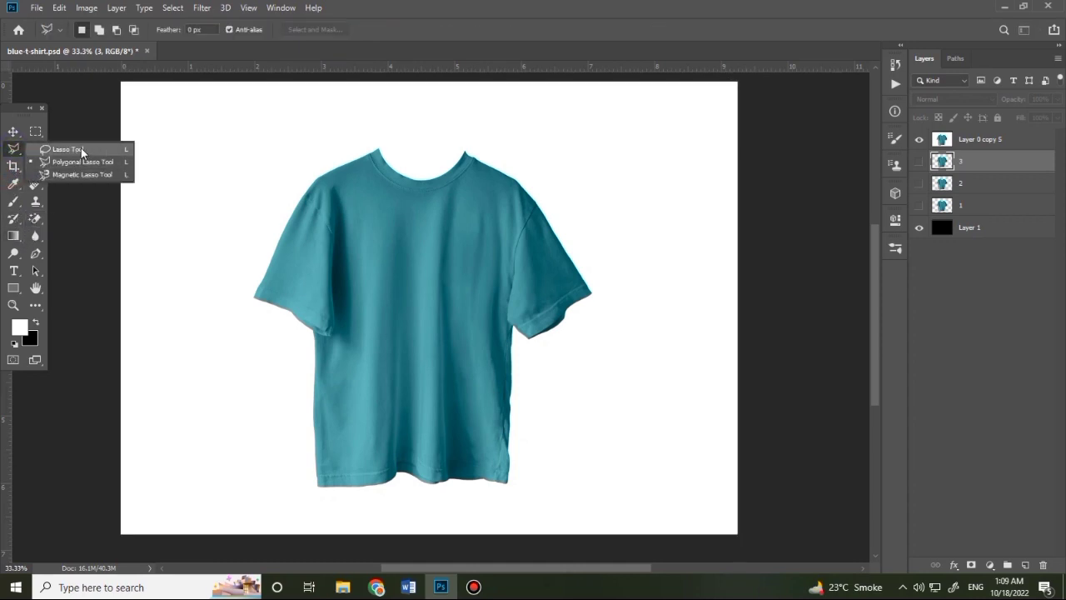
pyautogui.click(81, 149)
pyautogui.press('z')
pyautogui.click(463, 159)
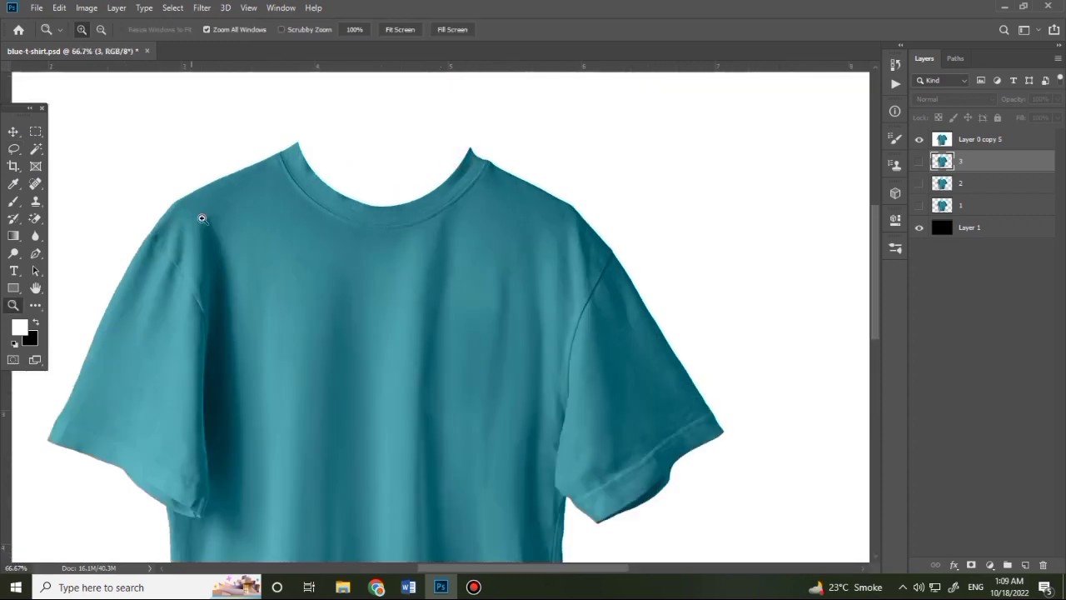
pyautogui.click(290, 219)
pyautogui.rightClick(13, 149)
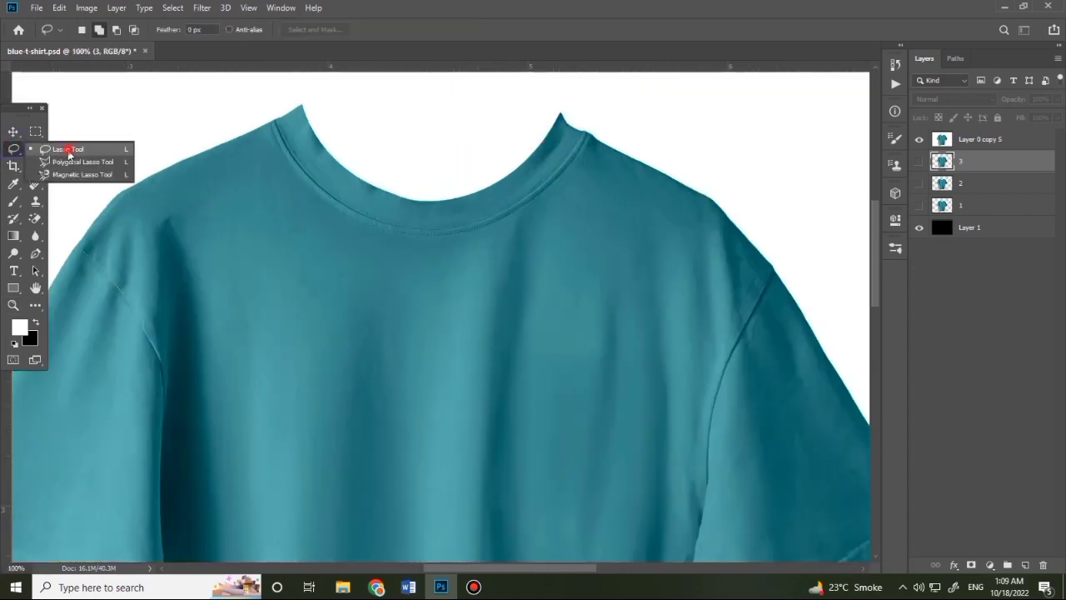
pyautogui.click(65, 148)
pyautogui.moveTo(561, 114); pyautogui.dragTo(591, 141)
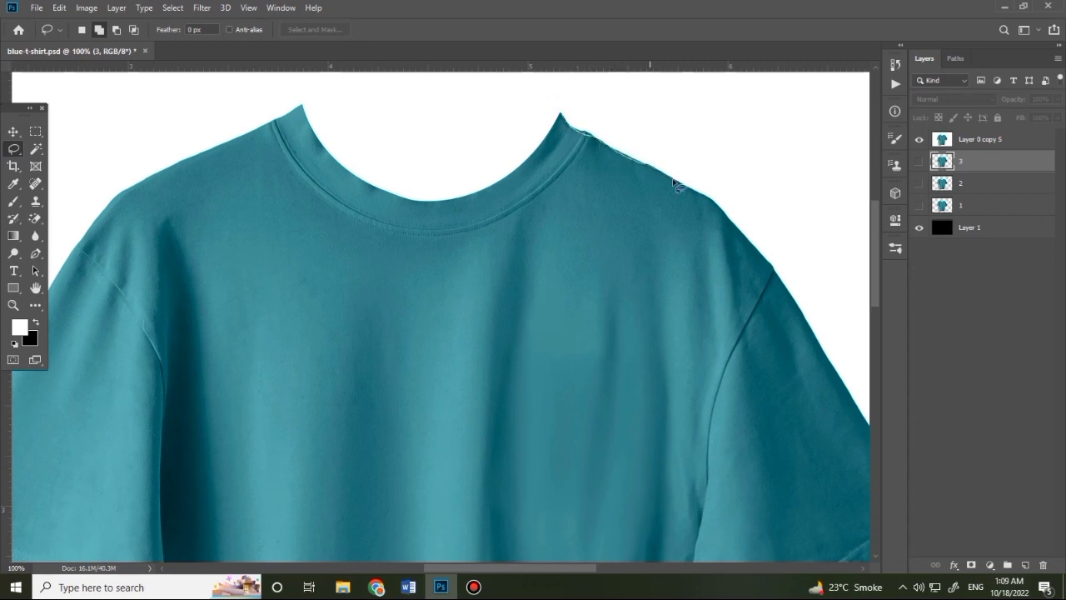
pyautogui.moveTo(722, 215)
pyautogui.mouseDown()
pyautogui.moveTo(614, 138)
pyautogui.moveTo(618, 108)
pyautogui.mouseUp()
pyautogui.click(965, 139)
pyautogui.press('Delete')
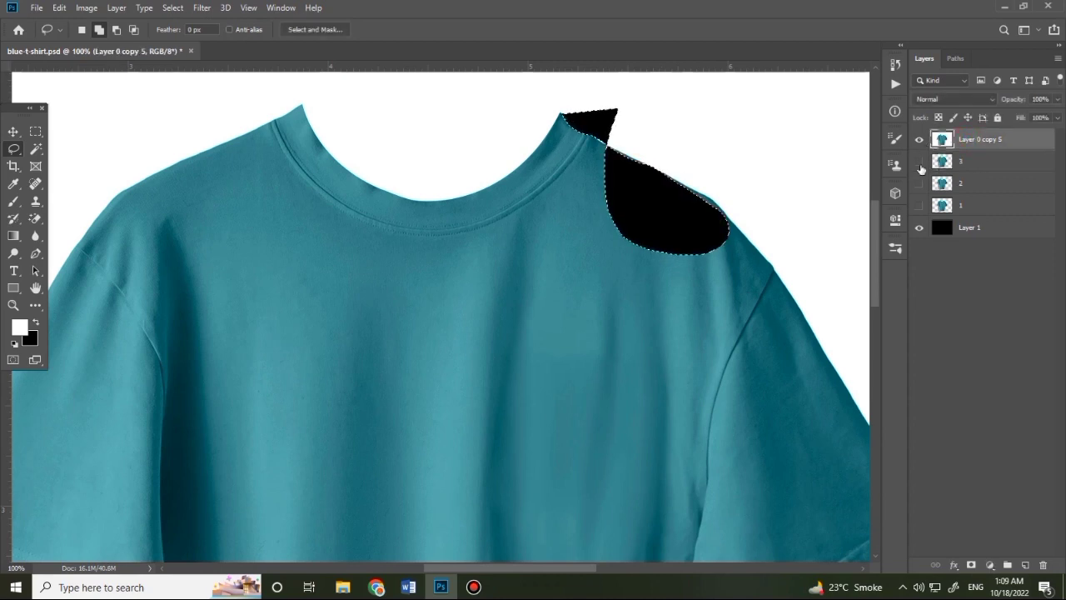
# Toggle the black Layer 1 to check the deleted shoulder area, undo the deletion and clear the selection
pyautogui.click(920, 228)
pyautogui.click(920, 228)
pyautogui.click(921, 228)
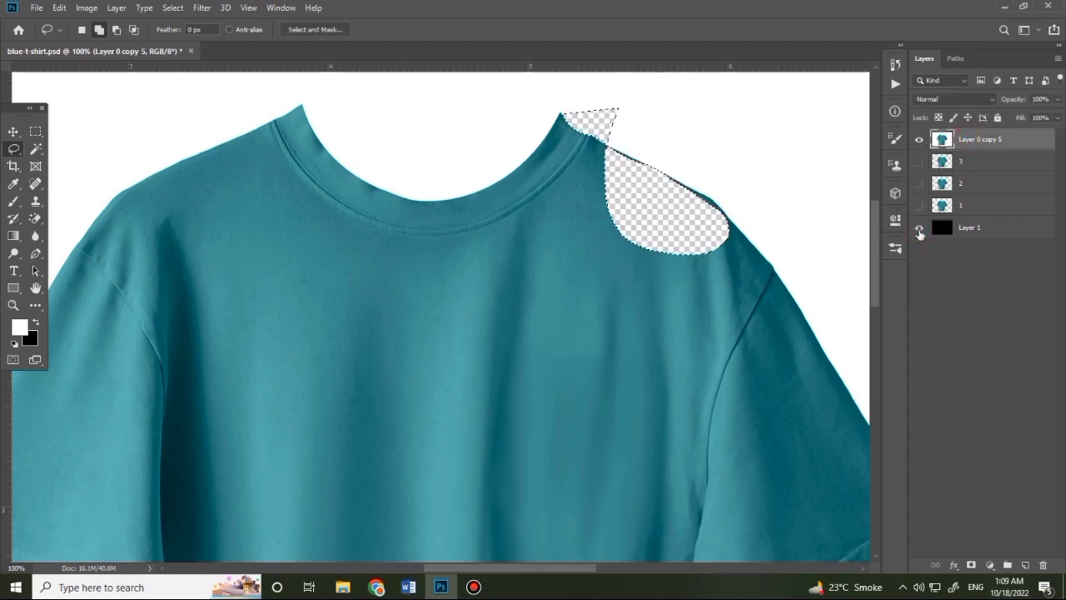
pyautogui.click(920, 228)
pyautogui.hotkey('ctrl', 'z')
pyautogui.hotkey('ctrl', 'd')
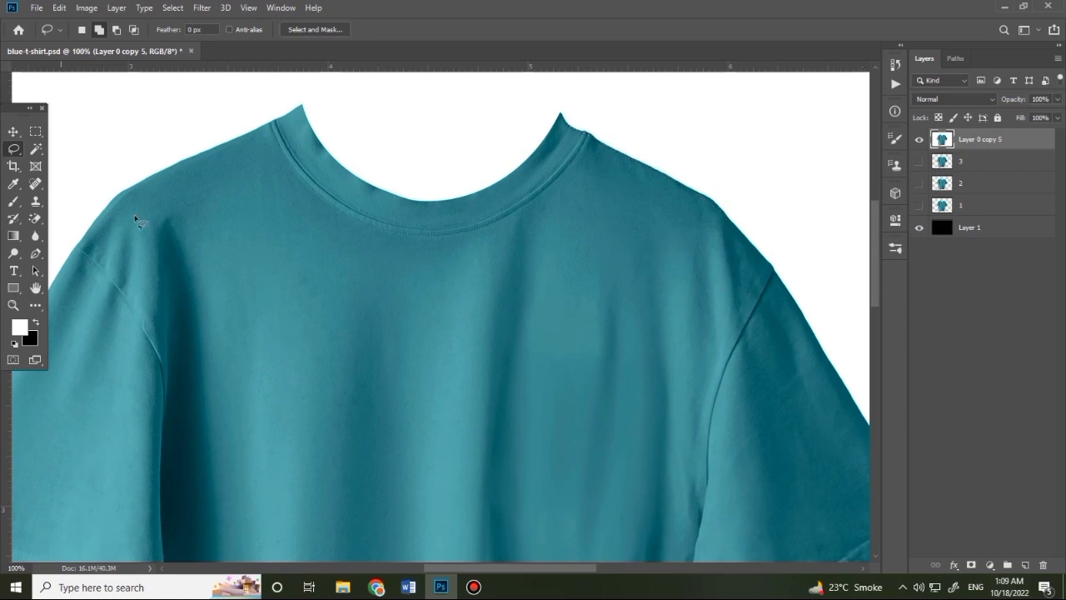
# Outline the collar's right tip and adjoining shoulder edge point by point with the Polygonal Lasso tool and delete the enclosed area from Layer 0 copy 5
pyautogui.rightClick(14, 148)
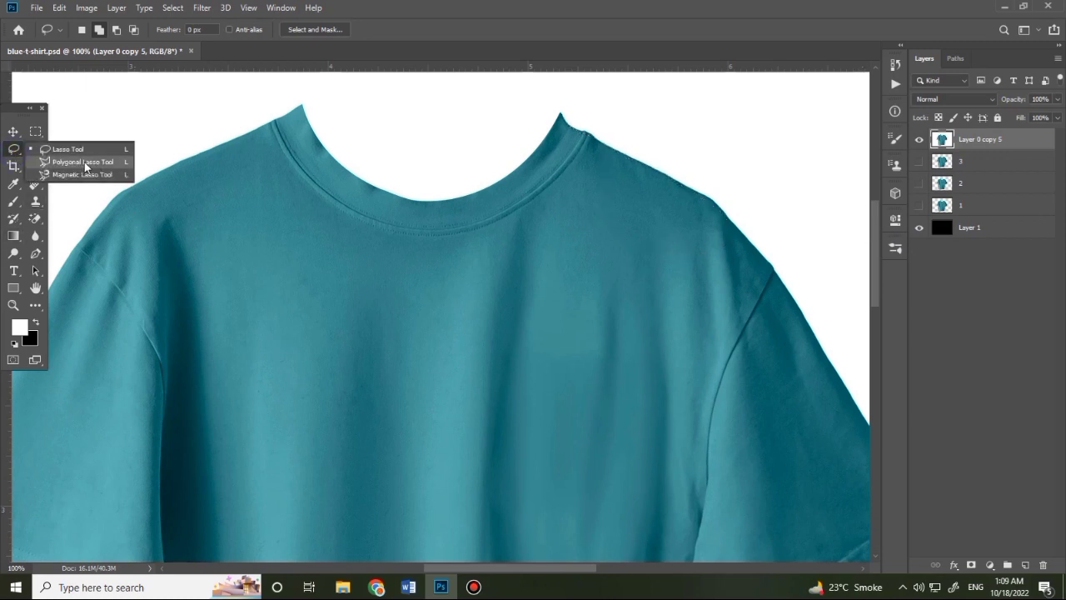
pyautogui.click(85, 161)
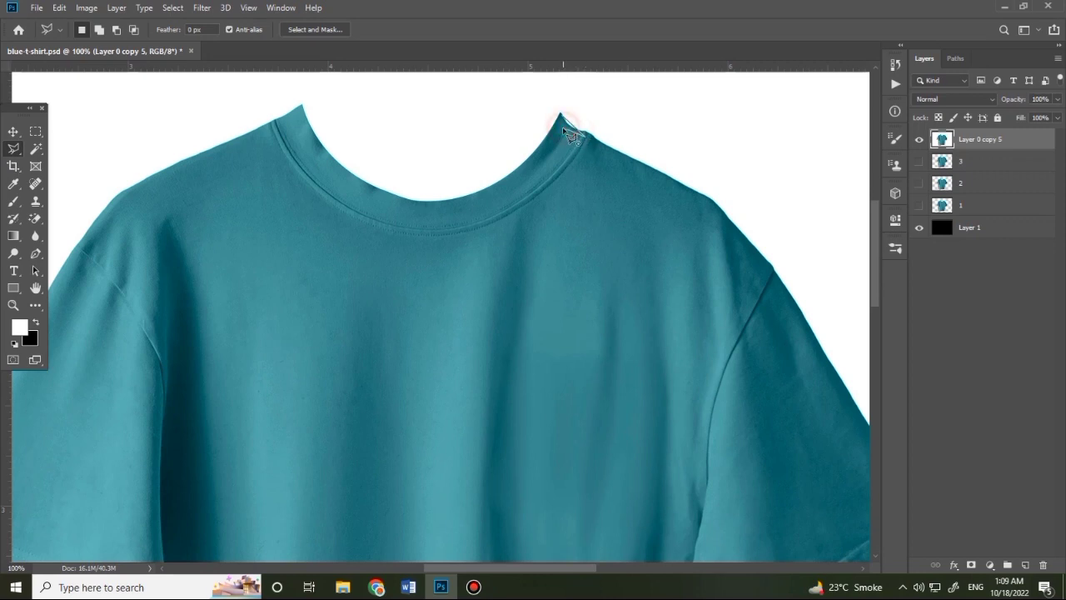
pyautogui.press('z')
pyautogui.click(564, 127)
pyautogui.click(564, 127)
pyautogui.click(564, 128)
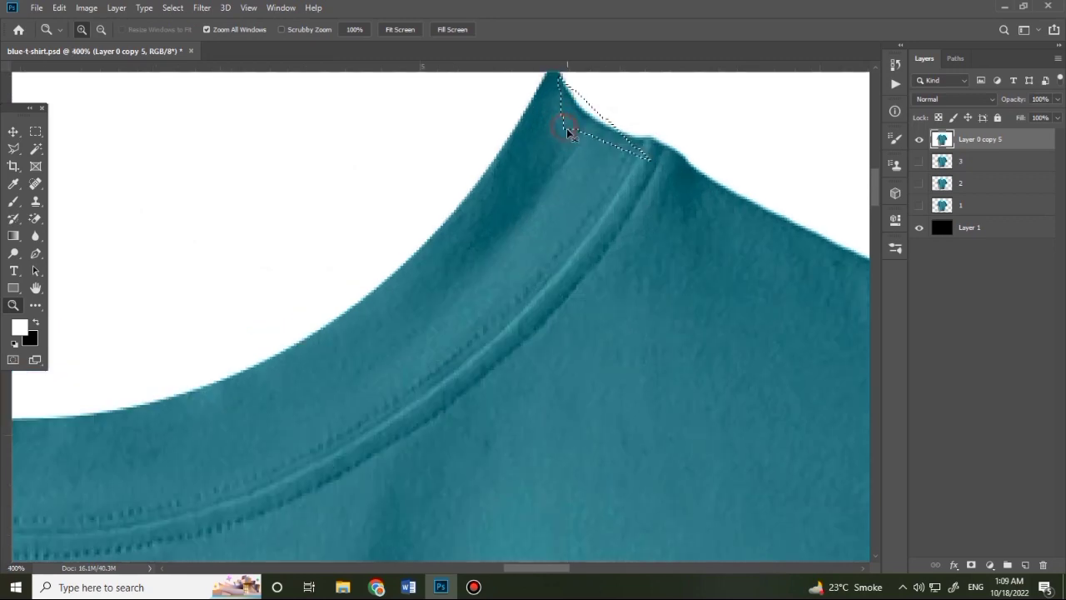
pyautogui.moveTo(614, 133); pyautogui.dragTo(547, 171)
pyautogui.click(14, 148)
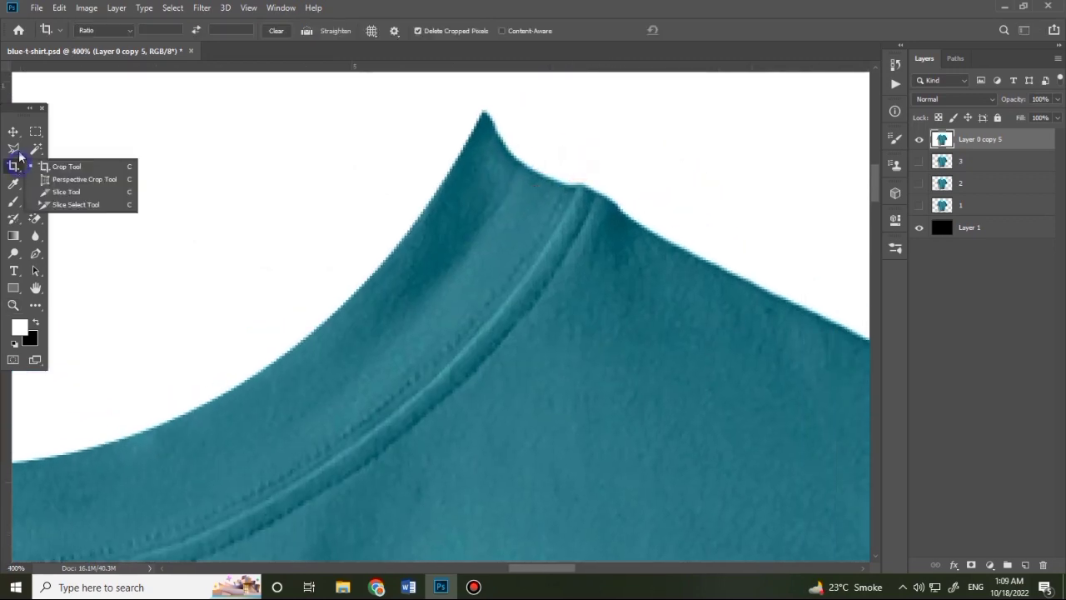
pyautogui.click(86, 163)
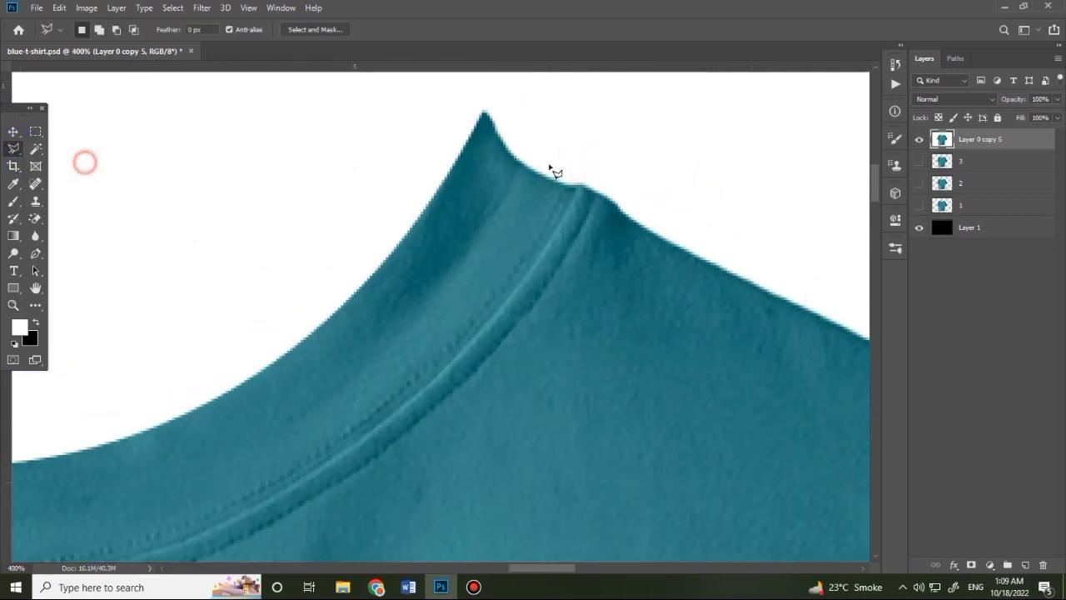
pyautogui.click(488, 114)
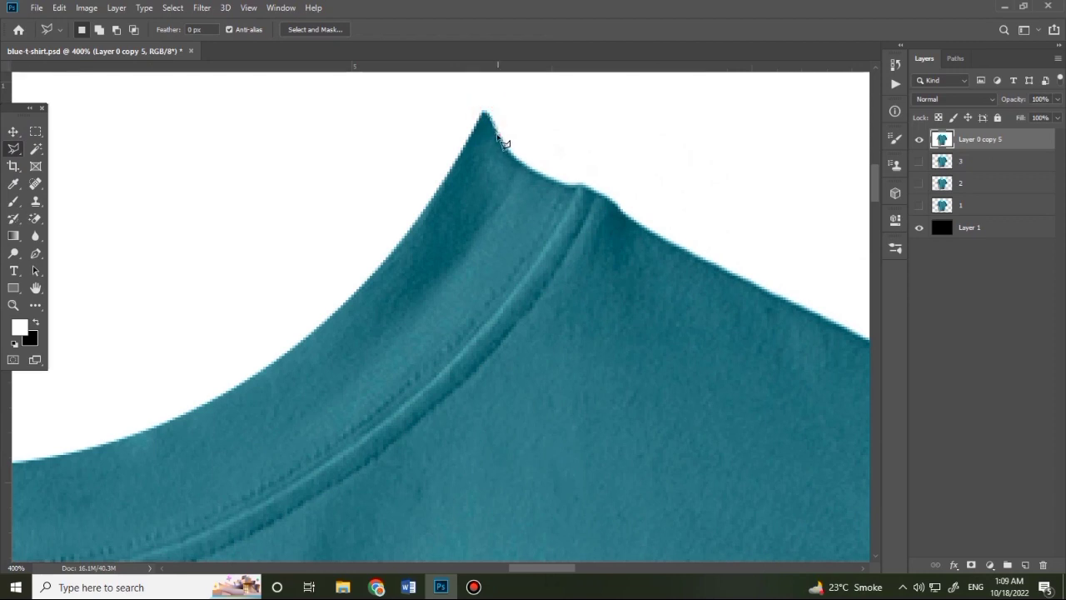
pyautogui.click(510, 143)
pyautogui.click(519, 161)
pyautogui.click(542, 175)
pyautogui.click(559, 181)
pyautogui.click(574, 185)
pyautogui.click(601, 193)
pyautogui.click(666, 239)
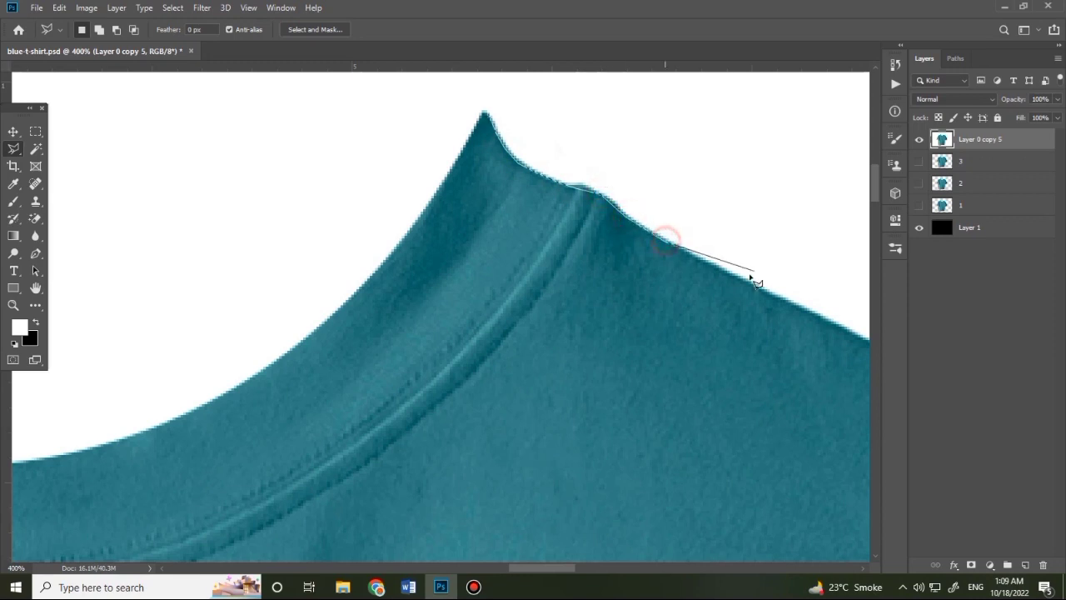
pyautogui.click(726, 274)
pyautogui.click(790, 302)
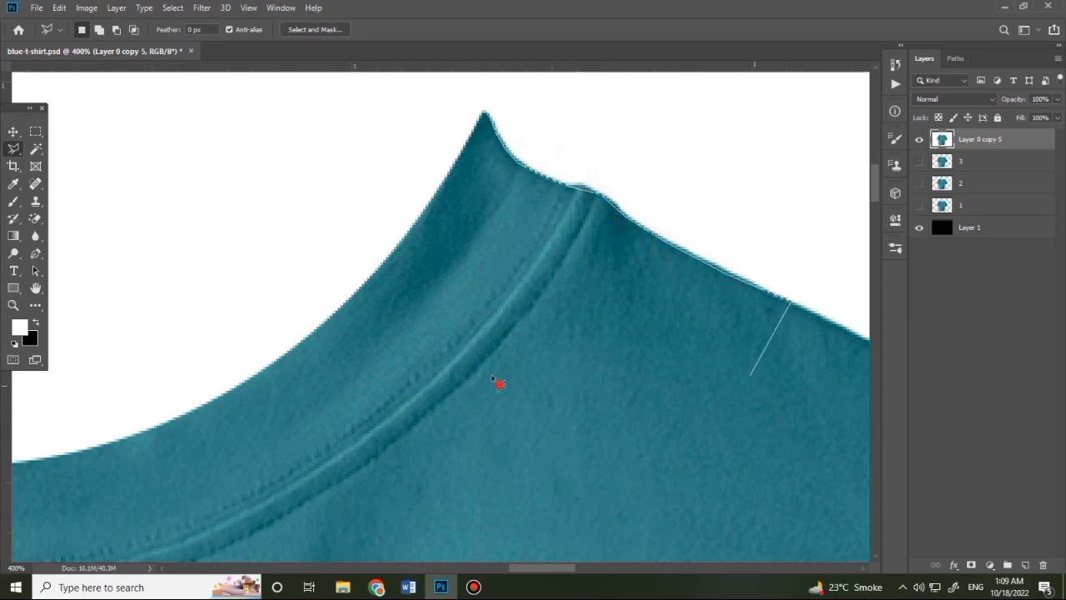
pyautogui.click(453, 350)
pyautogui.click(421, 266)
pyautogui.click(483, 116)
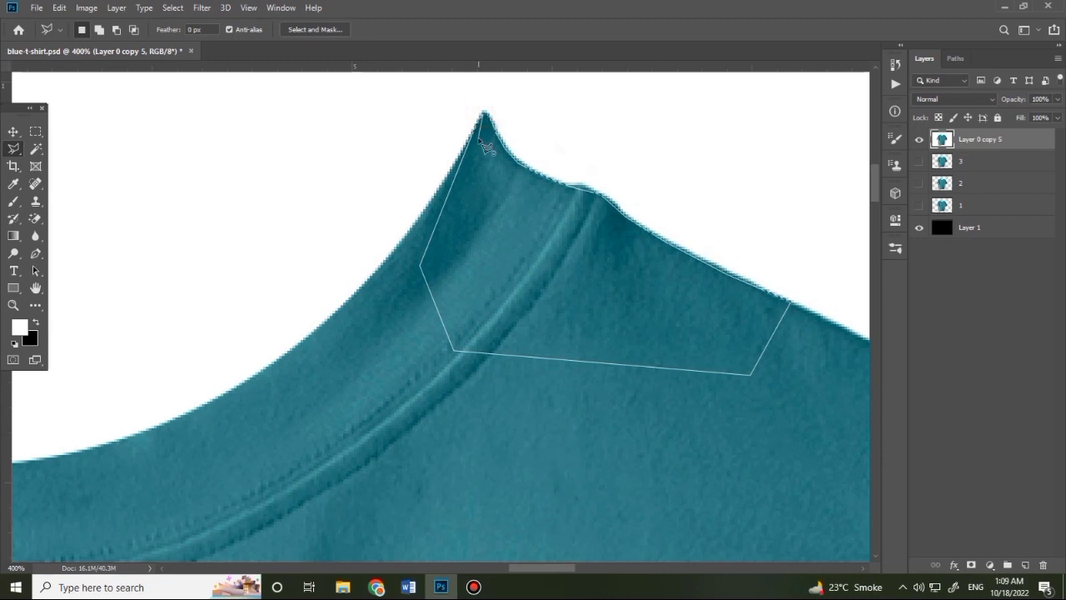
pyautogui.click(481, 141)
pyautogui.press('Delete')
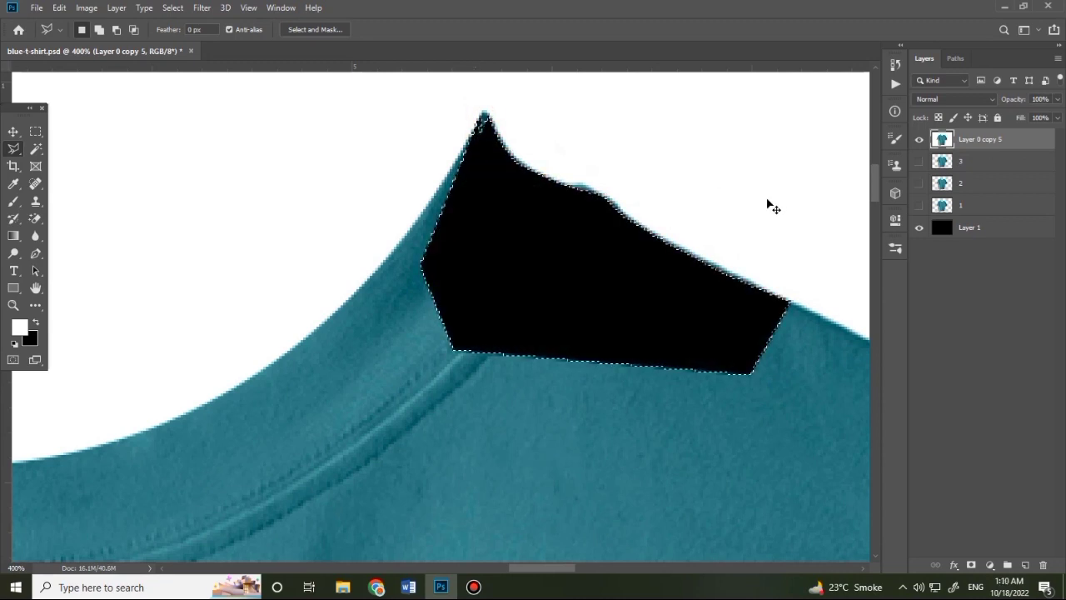
# Toggle the black Layer 1 to check the polygonal cut-out, and undo the deletion and its selection
pyautogui.click(919, 228)
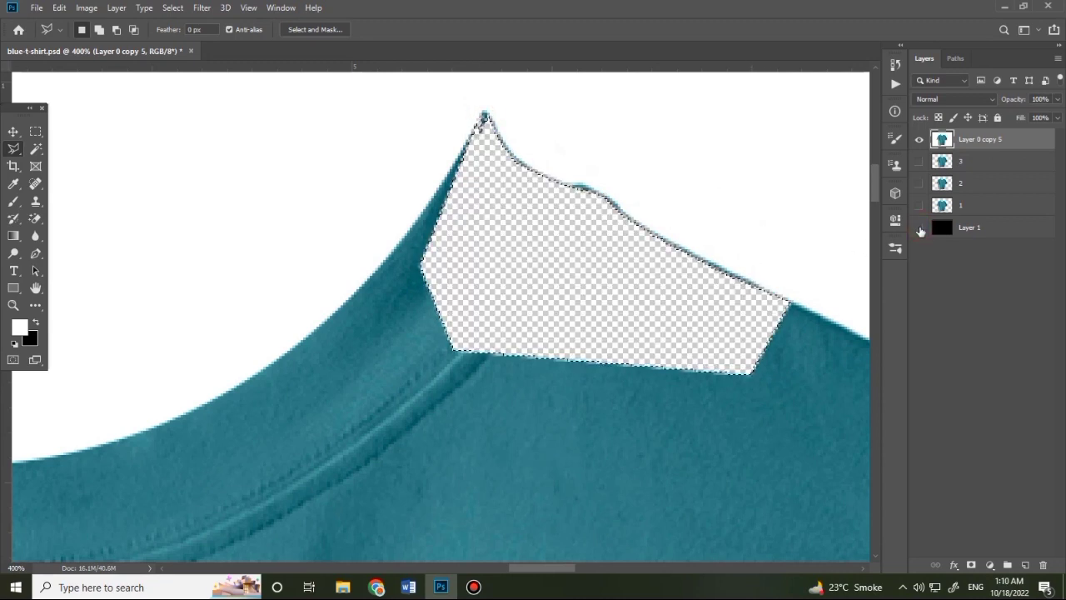
pyautogui.click(919, 228)
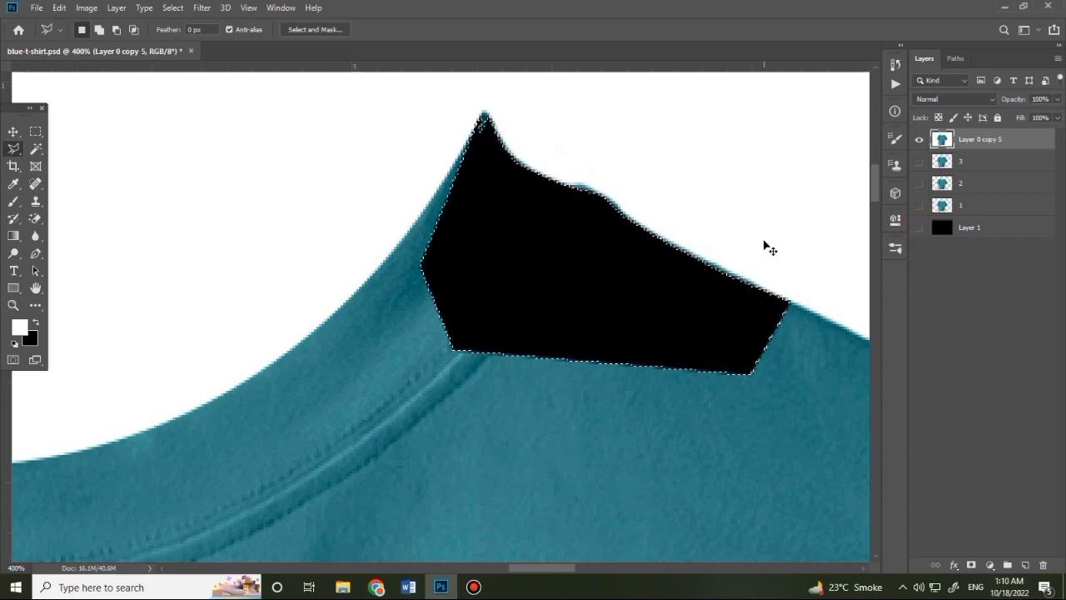
pyautogui.hotkey('ctrl', 'z')
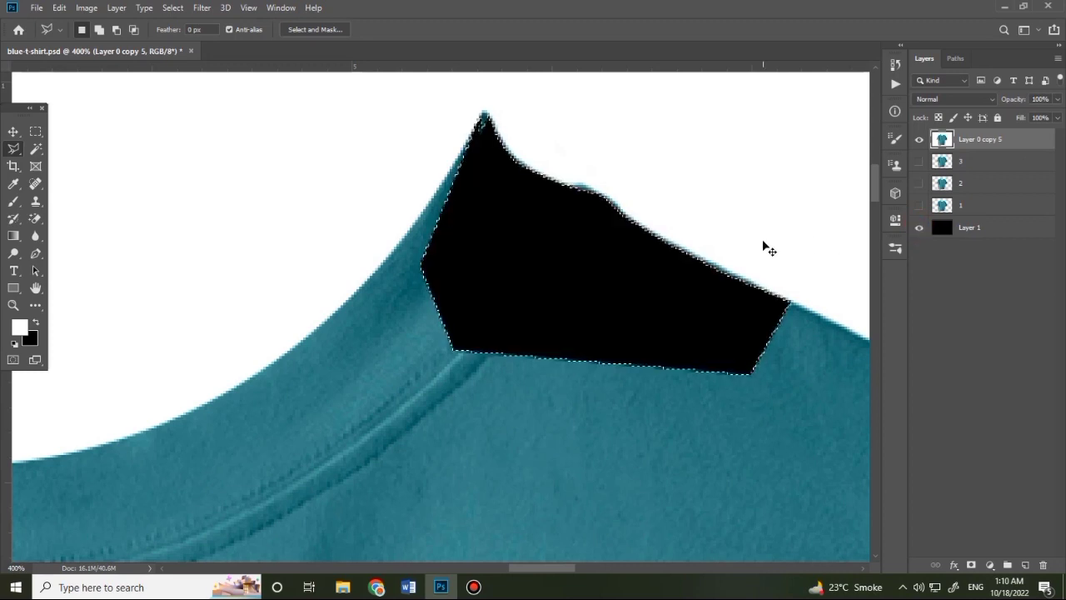
pyautogui.hotkey('ctrl', 'z')
pyautogui.hotkey('ctrl', 'z')
# Draw a short freehand path from the collar's right tip toward the shoulder with the Freeform Pen tool
pyautogui.press('z')
pyautogui.keyDown('alt'); pyautogui.click(407, 211); pyautogui.keyUp('alt')
pyautogui.keyDown('alt'); pyautogui.click(408, 212); pyautogui.keyUp('alt')
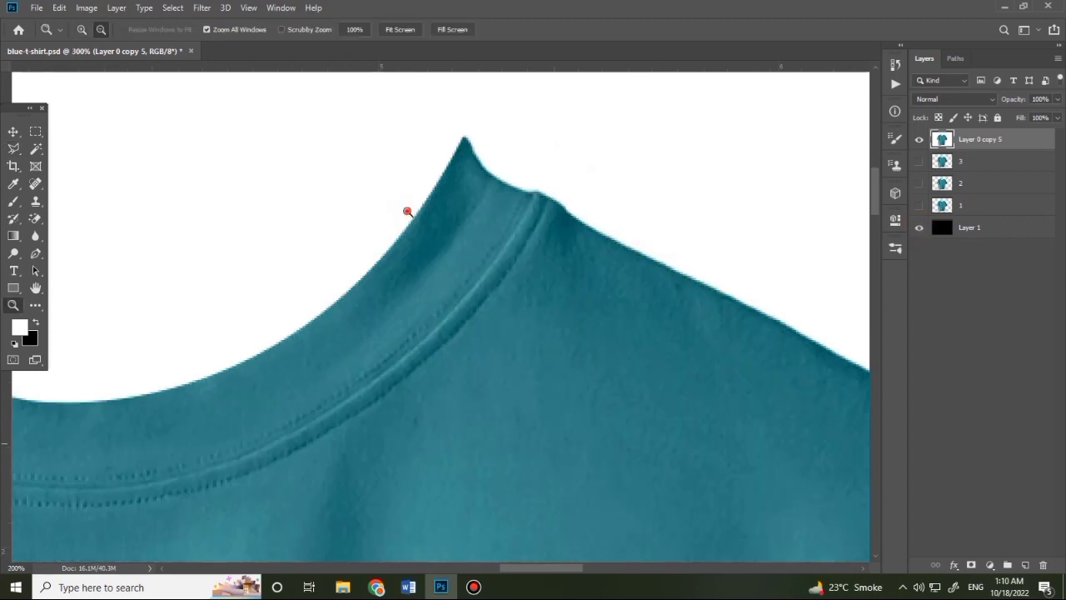
pyautogui.keyDown('alt'); pyautogui.click(408, 212); pyautogui.keyUp('alt')
pyautogui.keyDown('alt'); pyautogui.click(407, 212); pyautogui.keyUp('alt')
pyautogui.keyDown('alt'); pyautogui.click(367, 202); pyautogui.keyUp('alt')
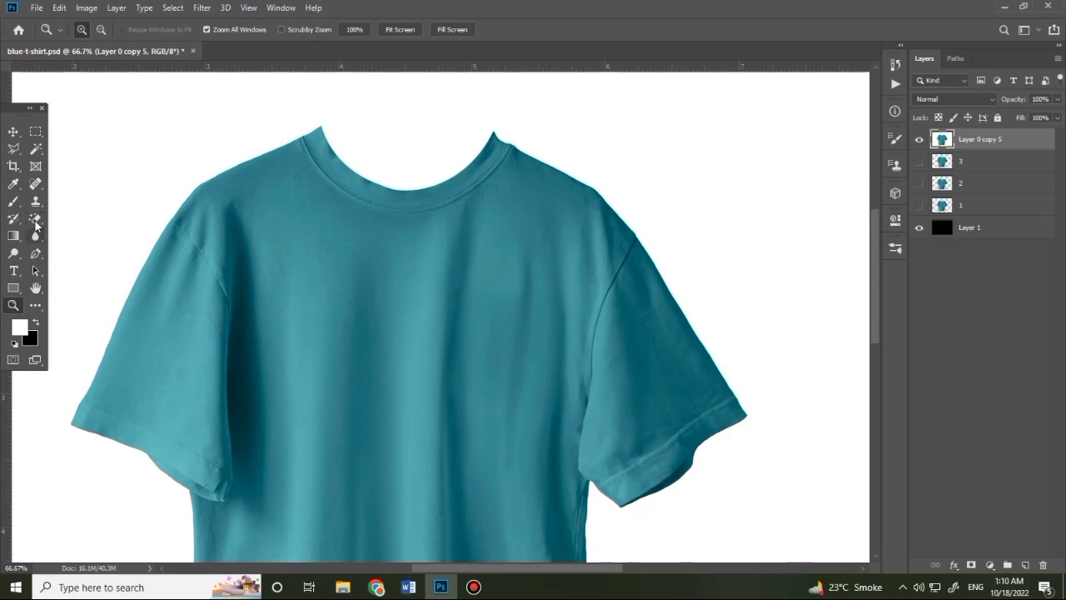
pyautogui.click(36, 254)
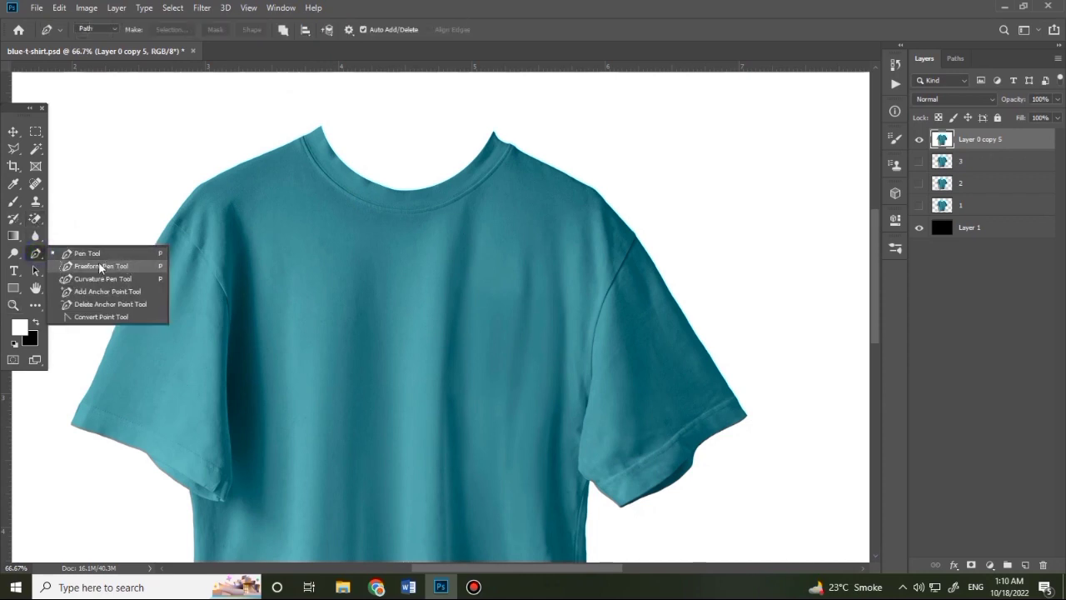
pyautogui.click(99, 267)
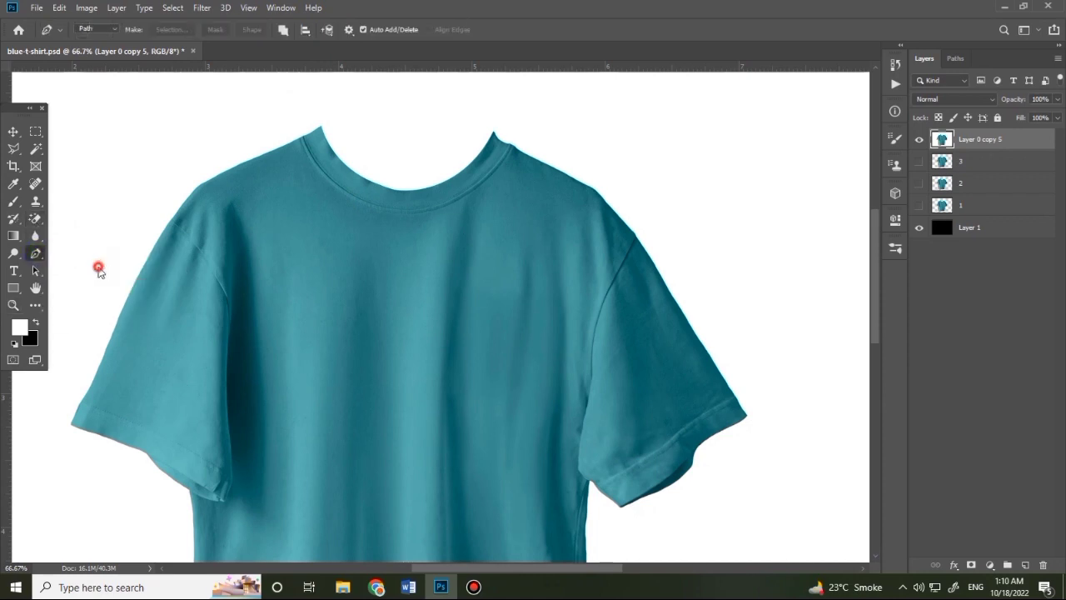
pyautogui.moveTo(493, 134); pyautogui.dragTo(510, 147)
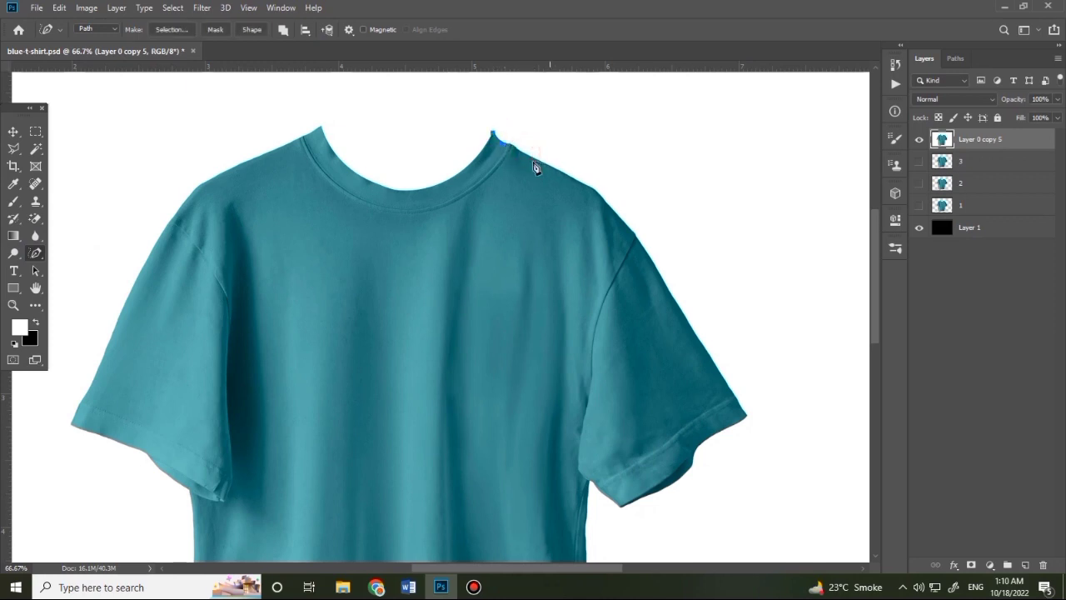
# Trace the collar's right tip and adjoining shoulder edge up close as a closed freehand path with the Freeform Pen tool
pyautogui.press('z')
pyautogui.click(515, 142)
pyautogui.click(511, 140)
pyautogui.click(512, 139)
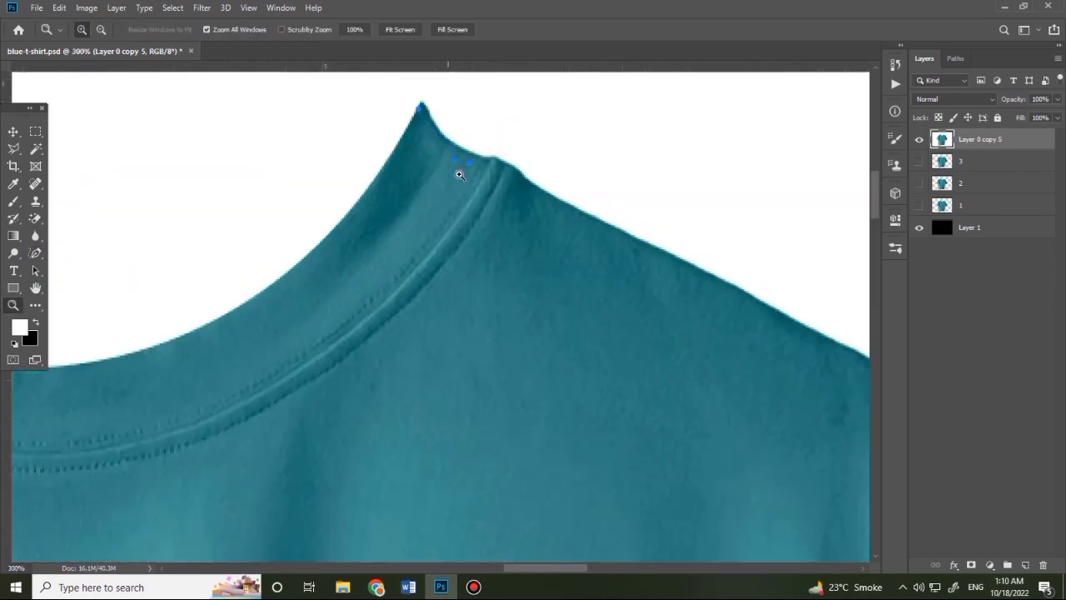
pyautogui.click(35, 253)
pyautogui.moveTo(425, 106); pyautogui.dragTo(450, 147)
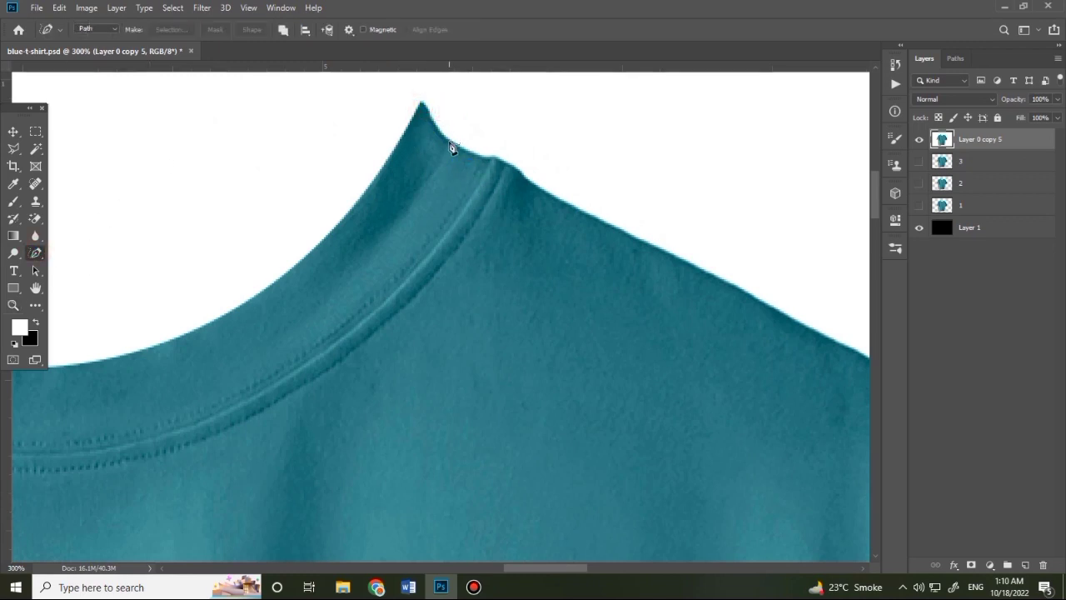
pyautogui.moveTo(424, 106)
pyautogui.mouseDown()
pyautogui.moveTo(435, 138)
pyautogui.moveTo(465, 157)
pyautogui.mouseUp()
pyautogui.moveTo(541, 191); pyautogui.dragTo(587, 221)
pyautogui.moveTo(411, 128); pyautogui.dragTo(408, 127)
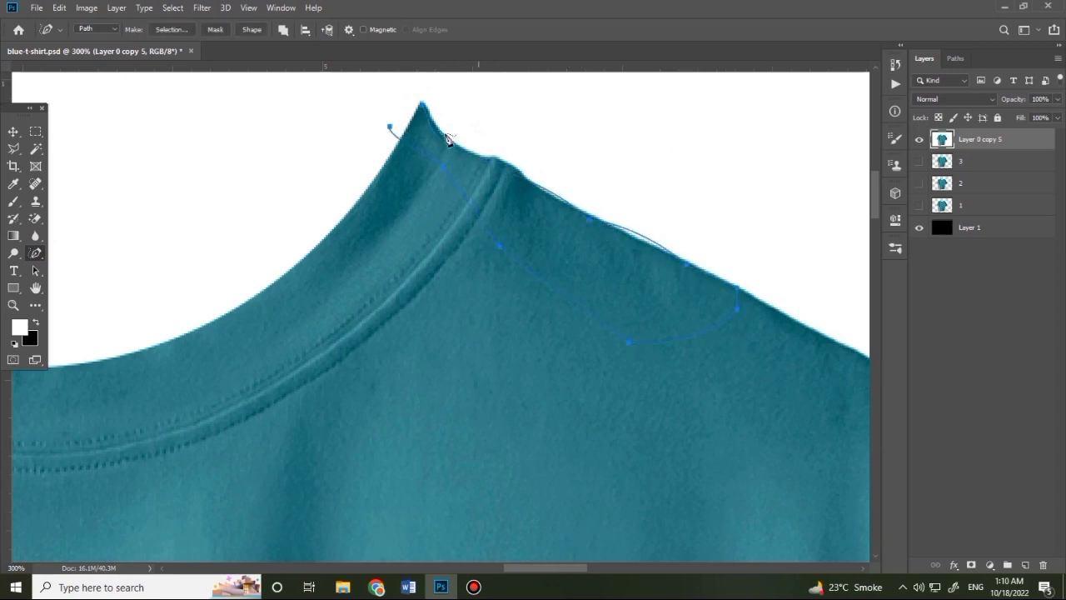
# Convert the freehand shoulder path to a selection, undo the conversion and dismiss the path
pyautogui.hotkey('ctrl', 'Return')
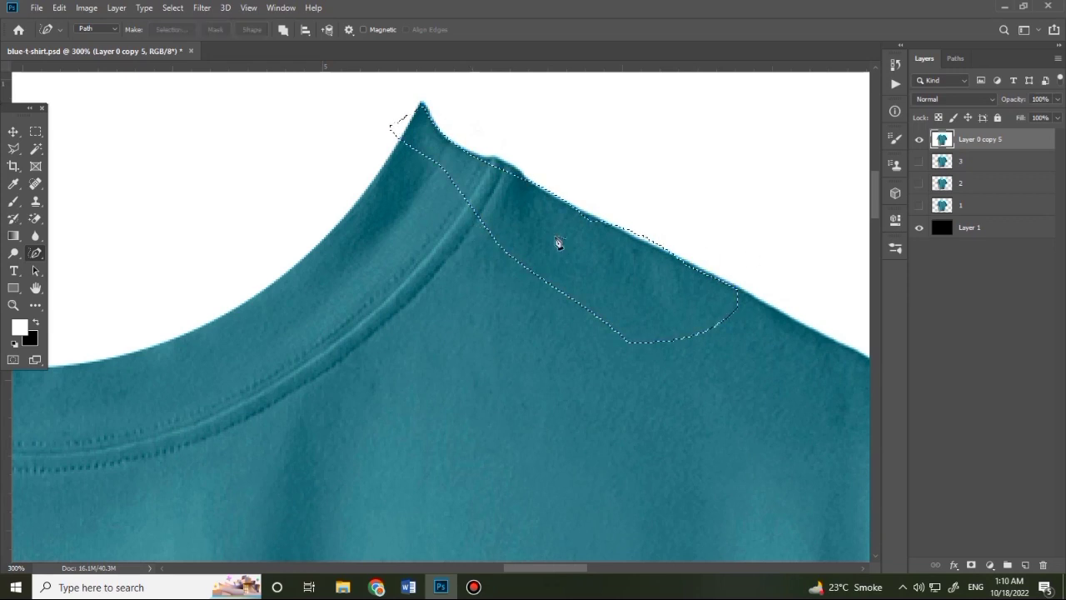
pyautogui.hotkey('ctrl', 'z')
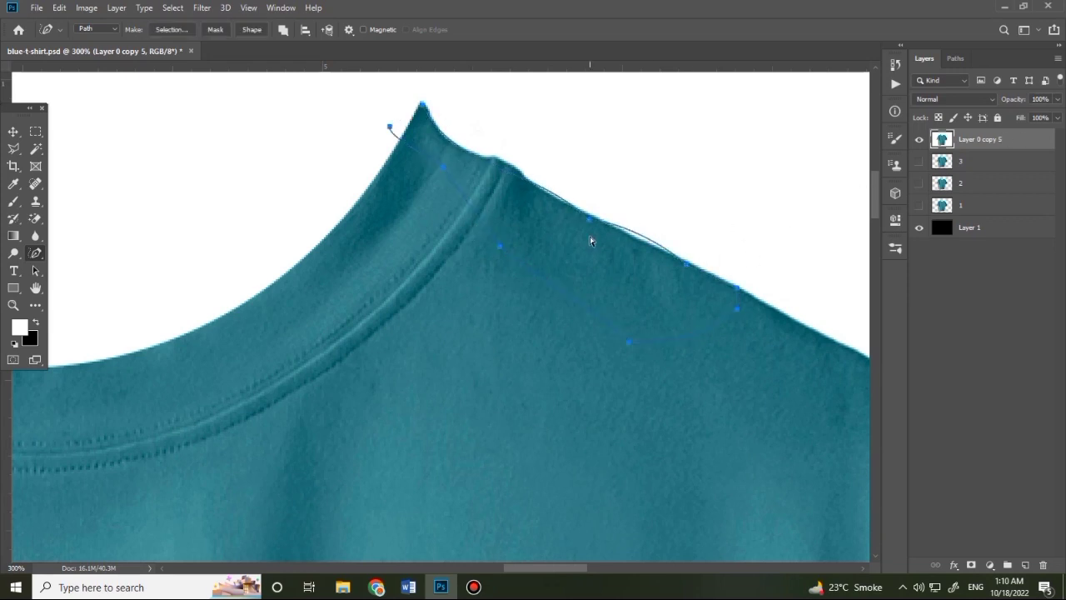
pyautogui.hotkey('ctrl', 'Return')
# Start a Curvature Pen path at the collar's right tip and place points along the upper shoulder edge
pyautogui.rightClick(36, 252)
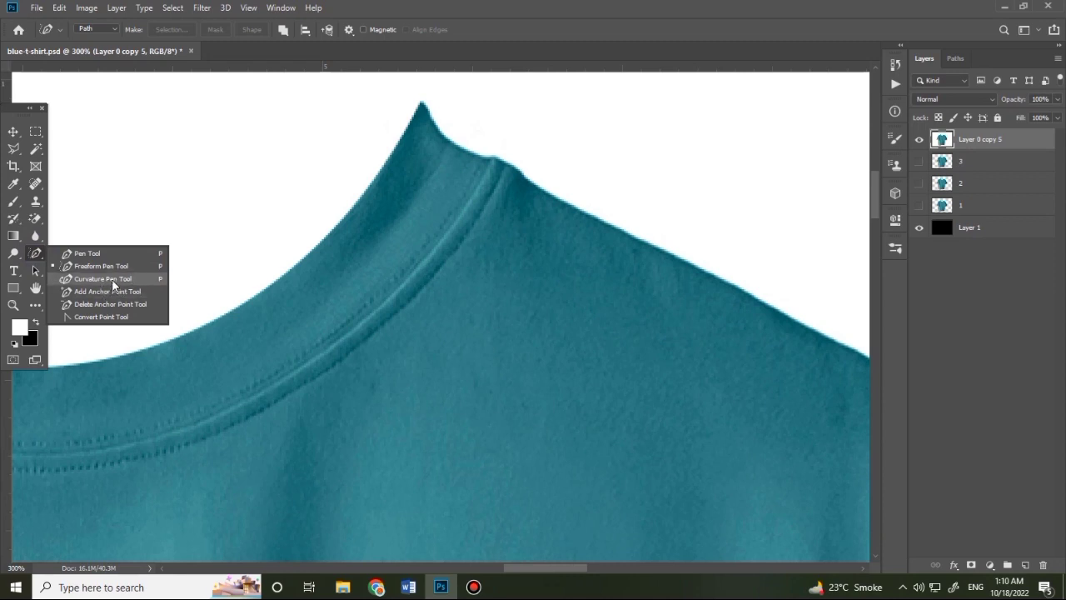
pyautogui.click(111, 279)
pyautogui.click(419, 104)
pyautogui.click(451, 146)
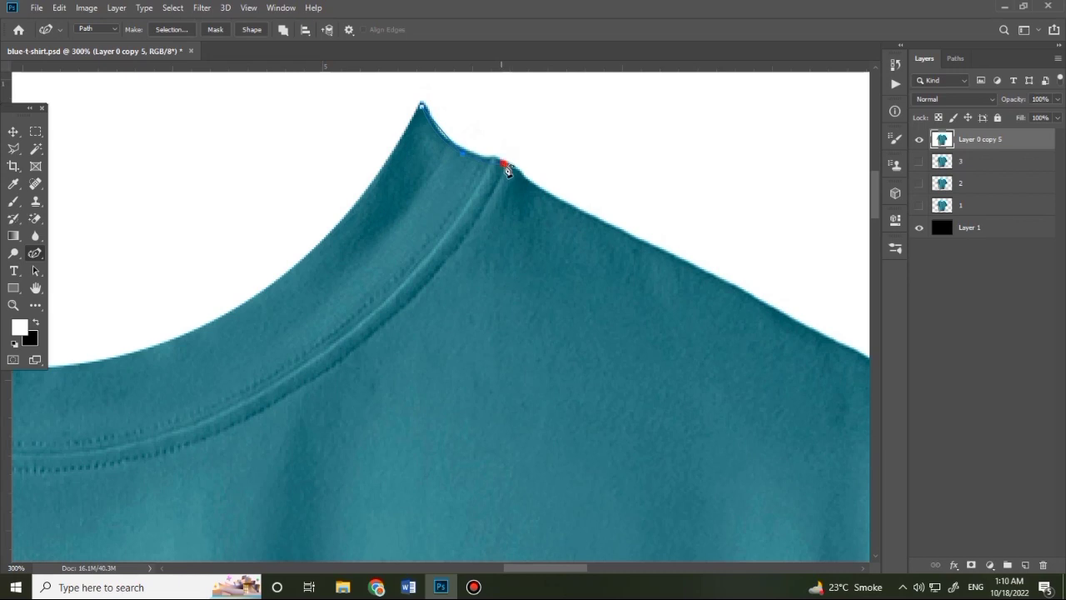
pyautogui.click(505, 163)
pyautogui.click(537, 187)
pyautogui.click(632, 238)
pyautogui.click(696, 268)
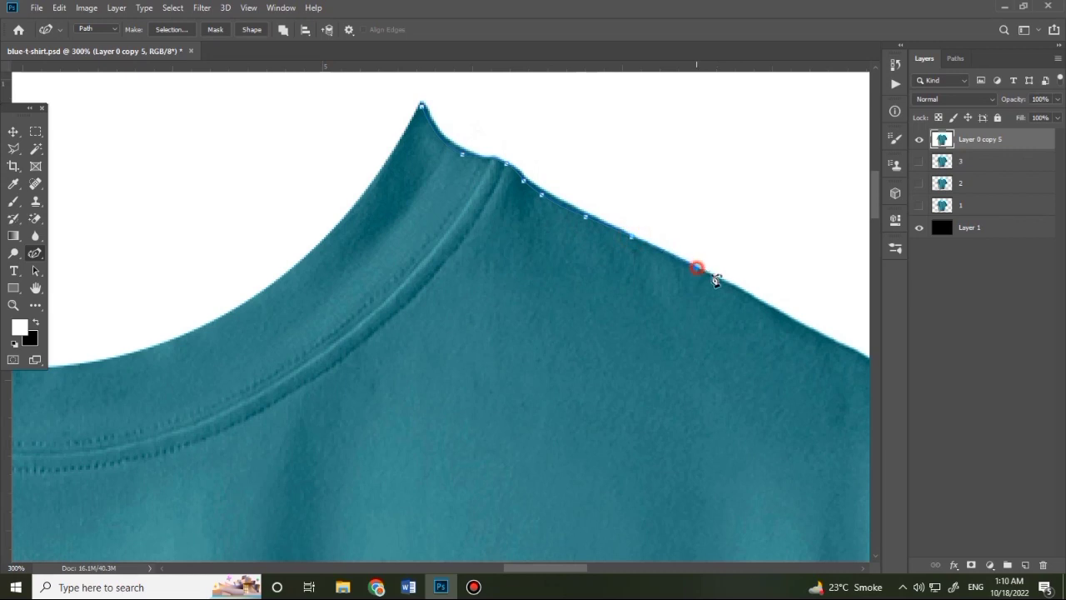
# Close the curvature path across the shirt body back to the collar tip, and convert it to a selection that is cleared
pyautogui.click(756, 302)
pyautogui.click(817, 331)
pyautogui.click(833, 380)
pyautogui.click(376, 395)
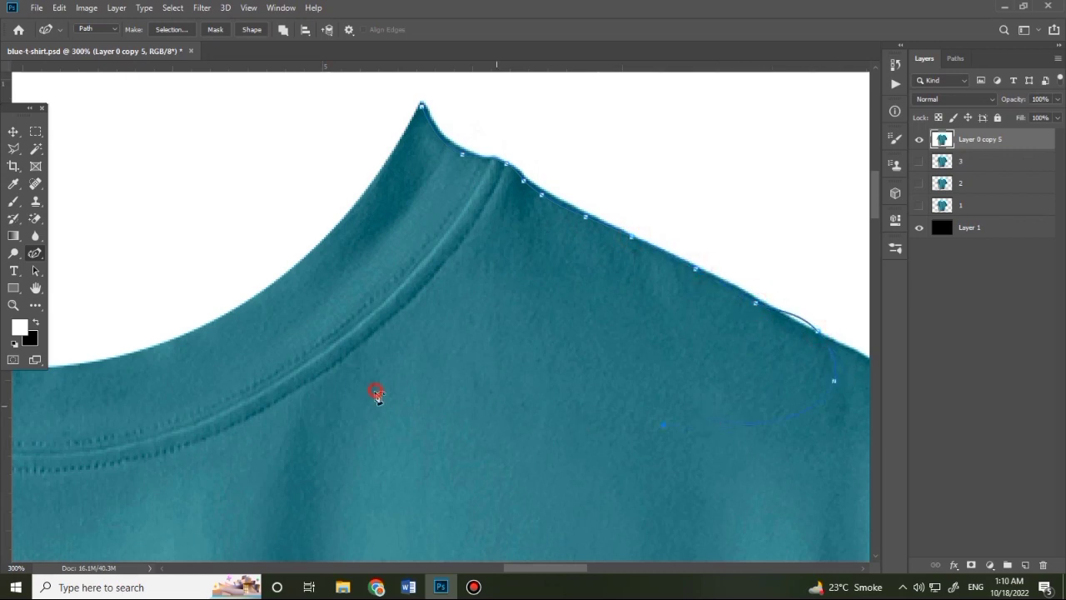
pyautogui.click(421, 106)
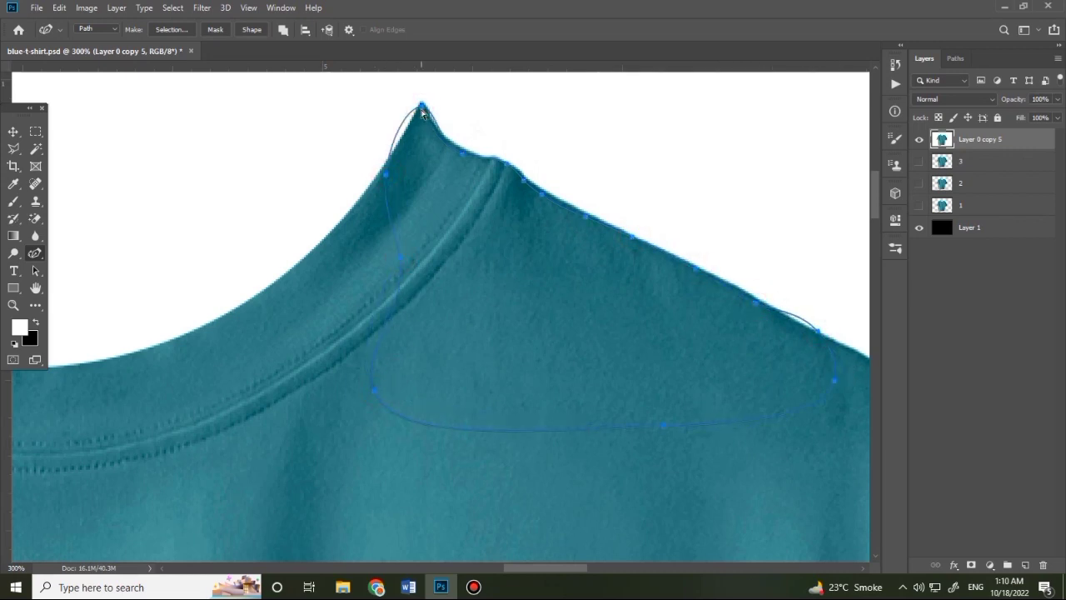
pyautogui.hotkey('ctrl', 'Return')
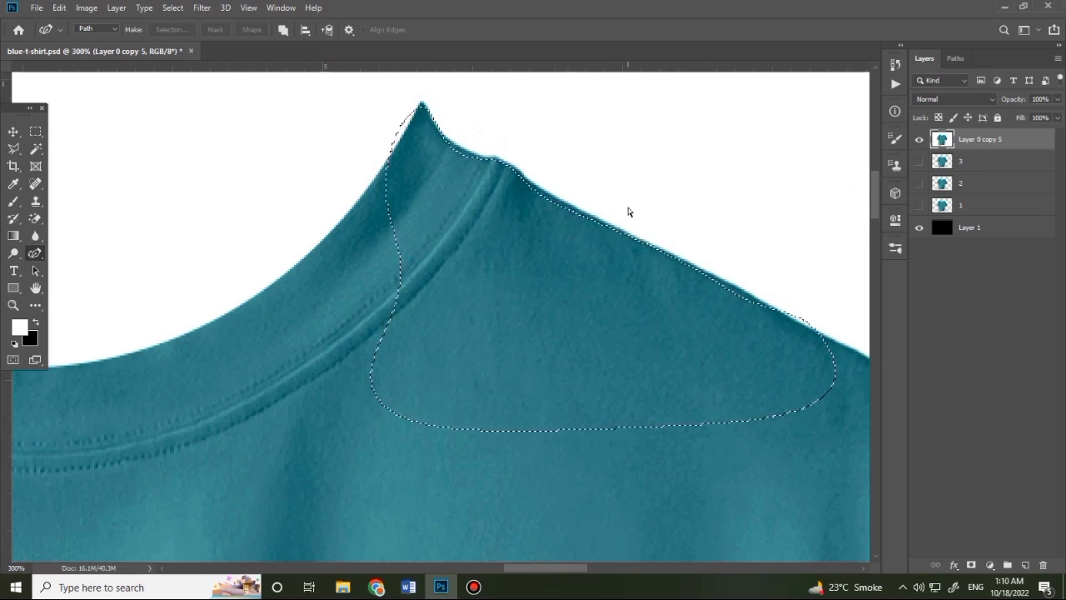
pyautogui.hotkey('ctrl', 'd')
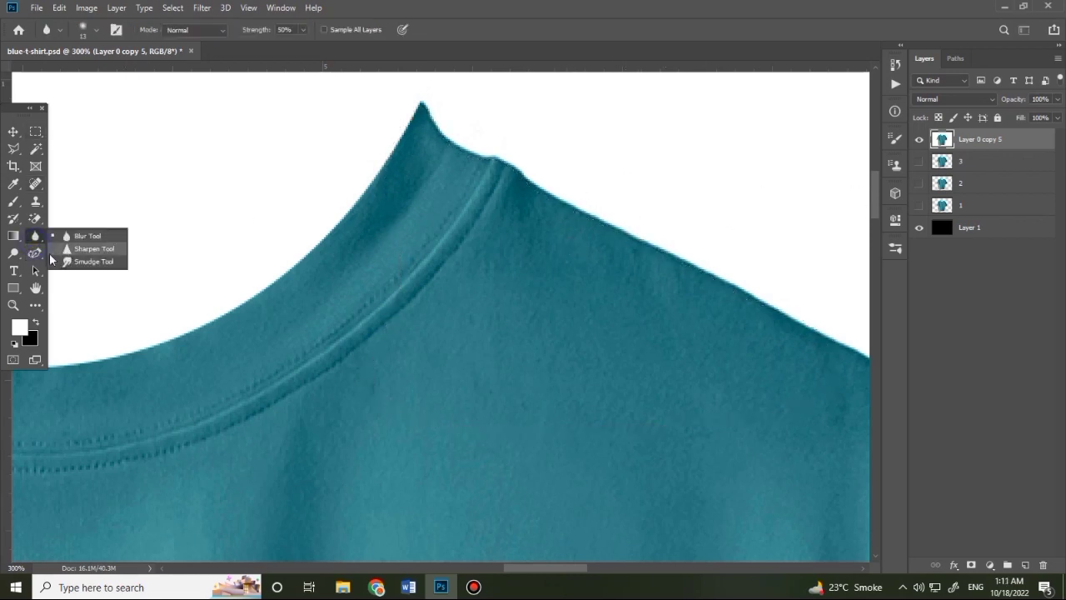
# Start a Pen tool path at the collar's right tip and trace the shoulder edge as far as its outer bend
pyautogui.rightClick(35, 252)
pyautogui.click(71, 253)
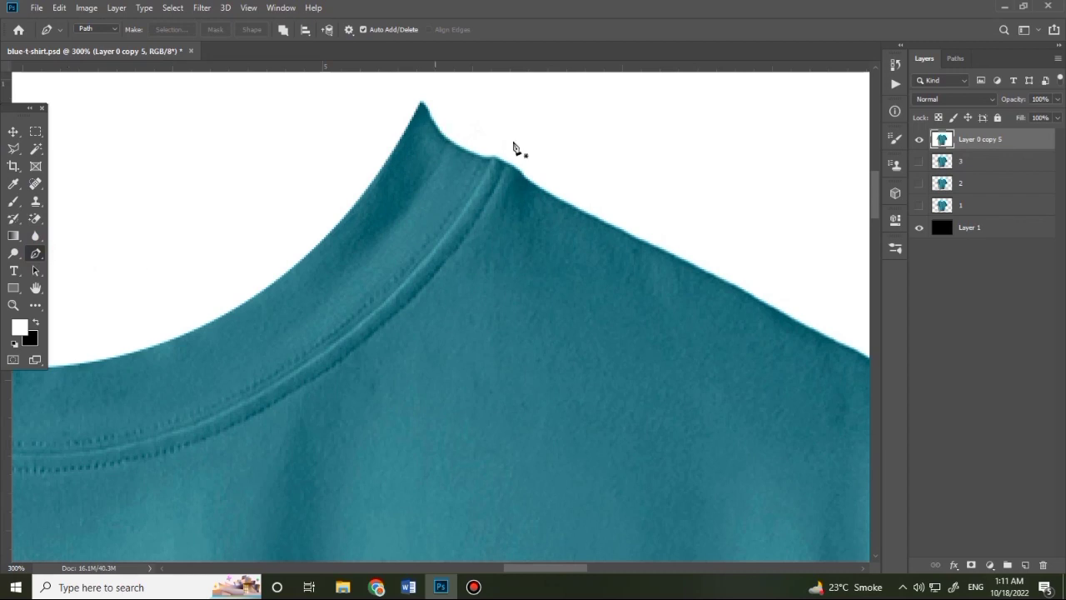
pyautogui.moveTo(474, 137); pyautogui.dragTo(421, 159)
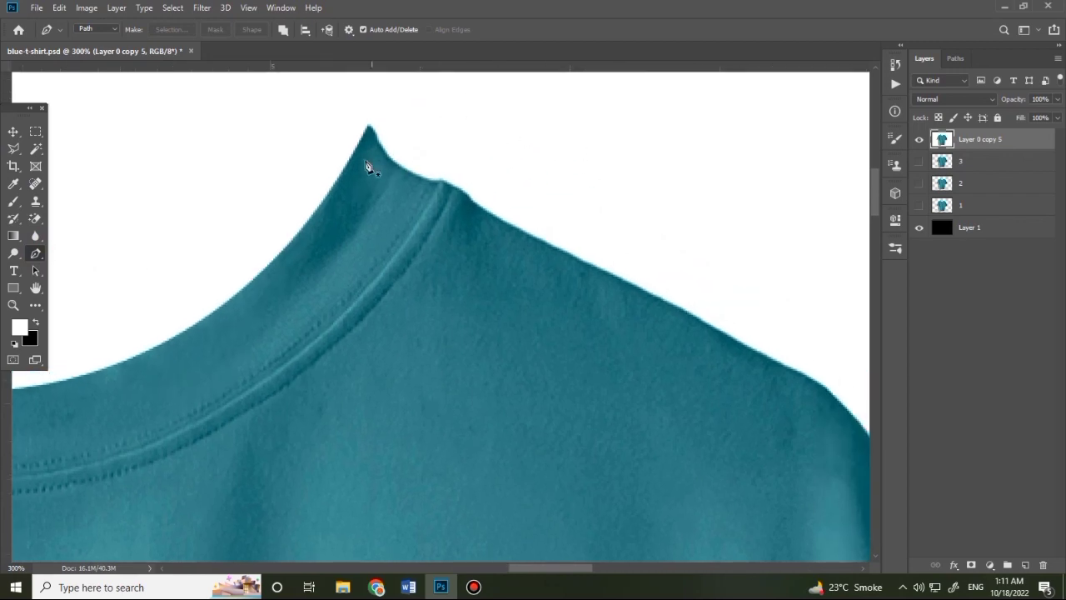
pyautogui.click(371, 130)
pyautogui.click(471, 202)
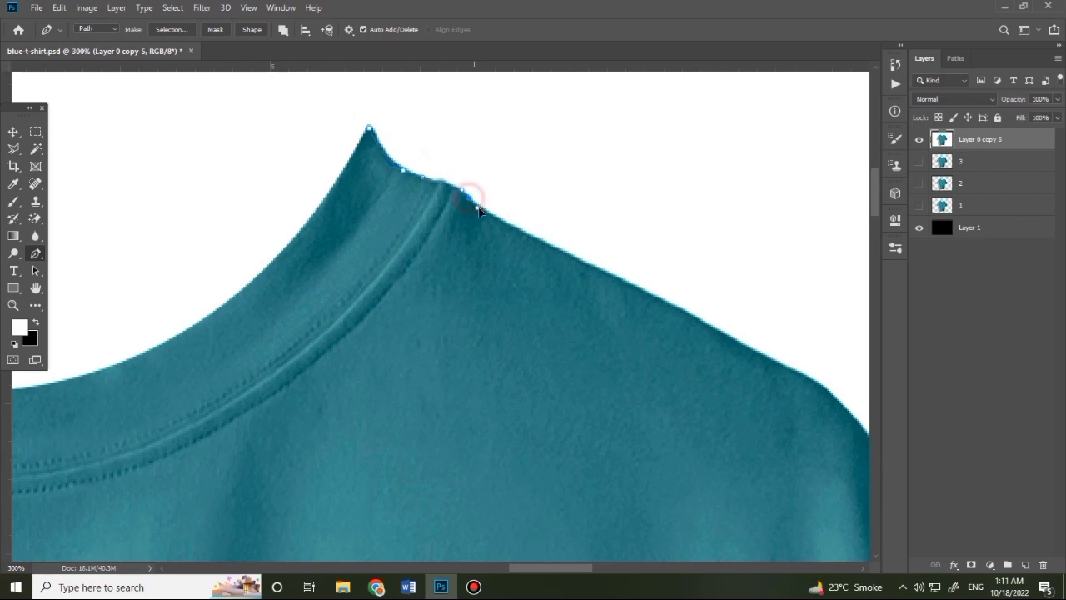
pyautogui.moveTo(479, 202); pyautogui.dragTo(339, 141)
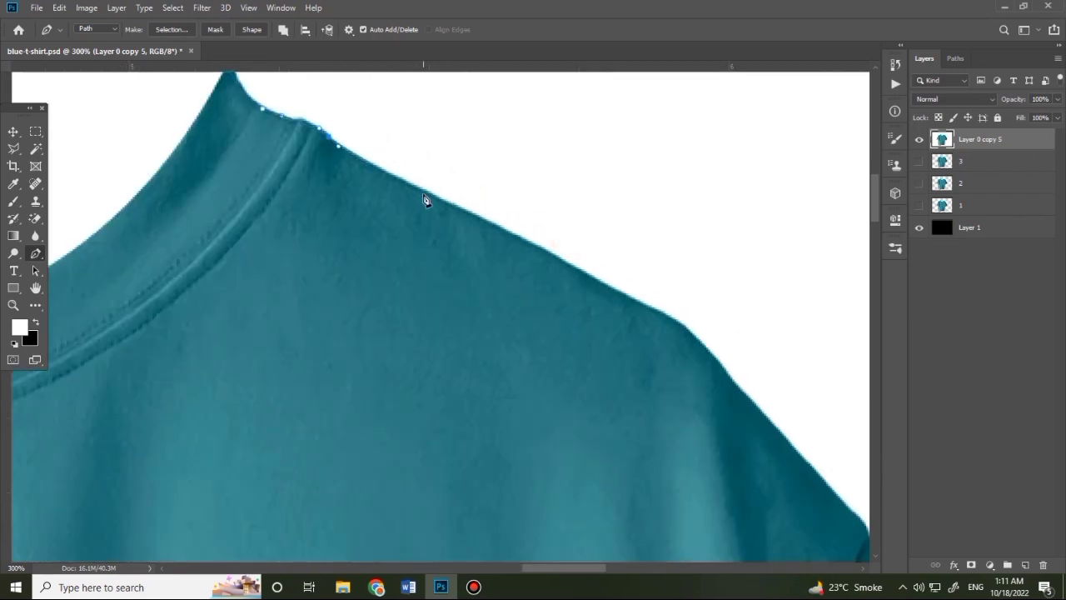
pyautogui.moveTo(424, 192); pyautogui.dragTo(461, 207)
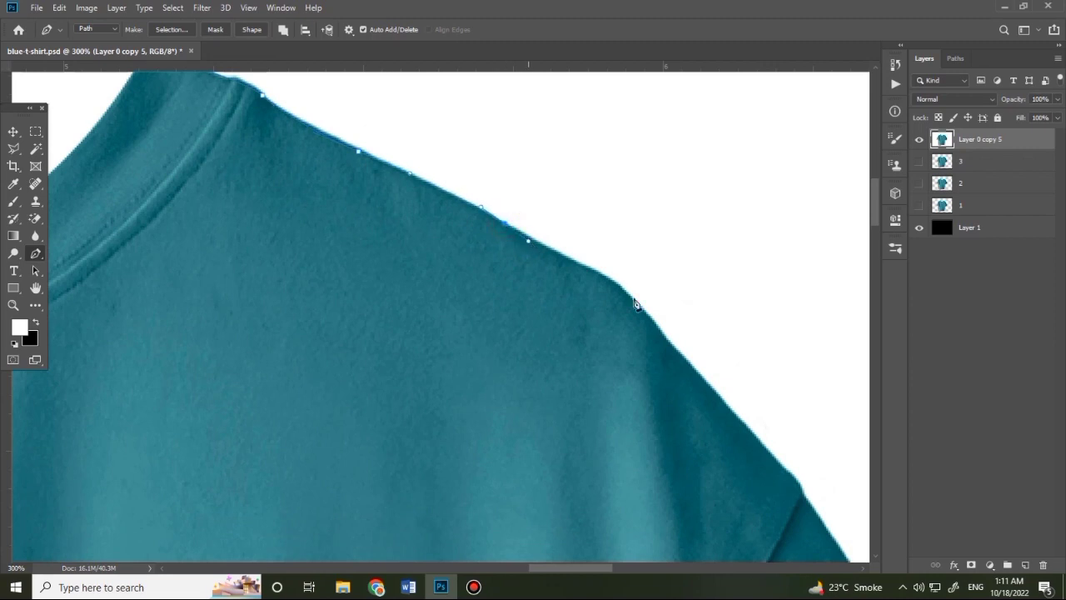
pyautogui.moveTo(633, 300); pyautogui.dragTo(488, 246)
pyautogui.click(448, 216)
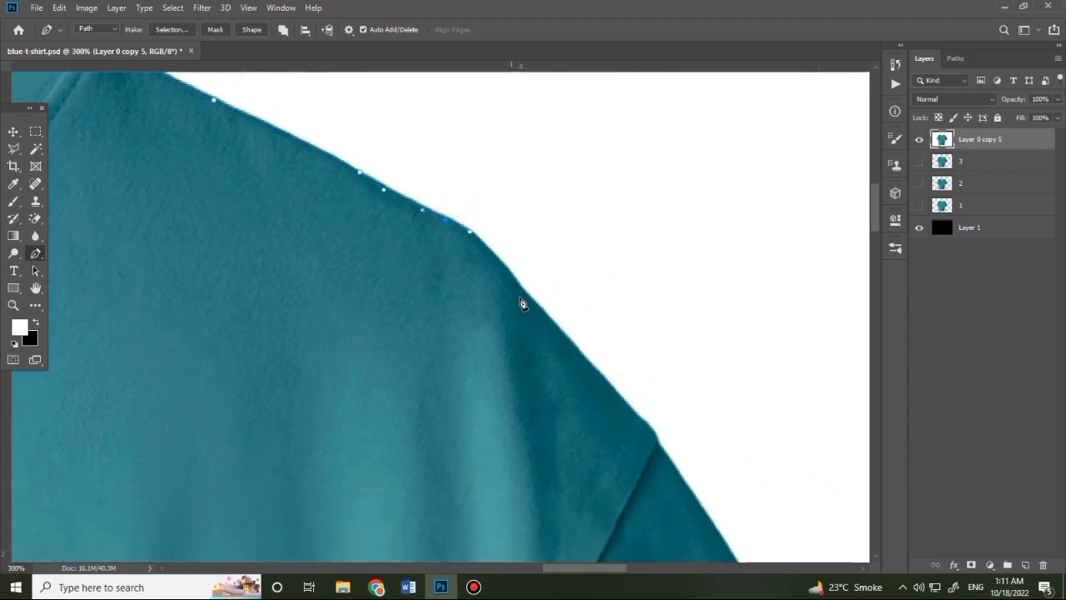
# Continue the pen path around the shoulder bend and past the sleeve seam onto the outer sleeve edge
pyautogui.moveTo(523, 289); pyautogui.dragTo(541, 318)
pyautogui.moveTo(563, 258); pyautogui.dragTo(488, 84)
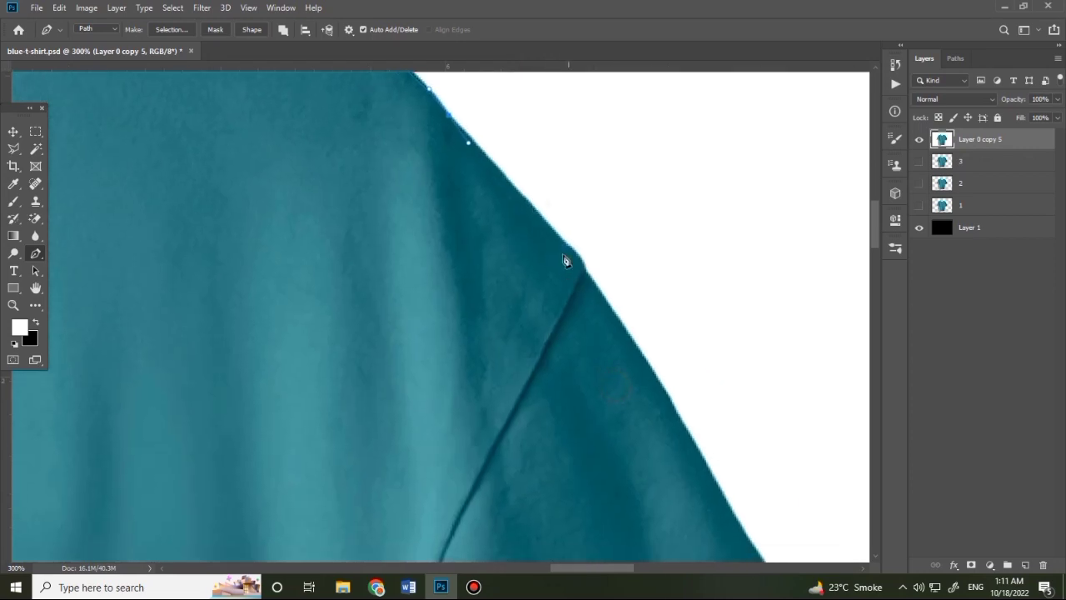
pyautogui.click(546, 224)
pyautogui.click(586, 278)
pyautogui.moveTo(657, 379); pyautogui.dragTo(672, 403)
# Continue the pen path down the right sleeve's outer edge to the pointed corner of its hem
pyautogui.moveTo(706, 453); pyautogui.dragTo(558, 197)
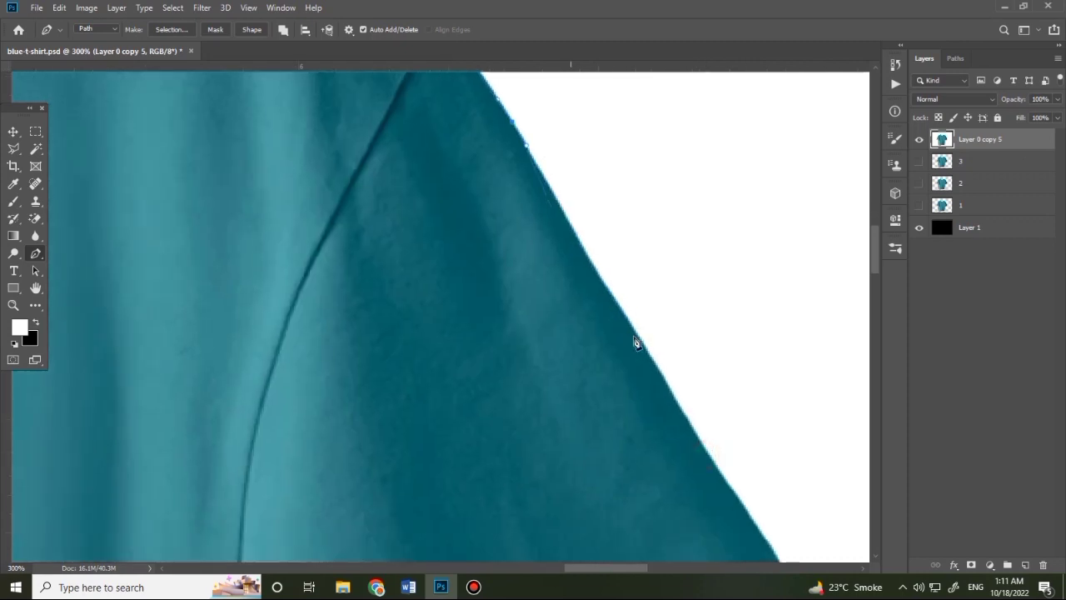
pyautogui.moveTo(620, 311); pyautogui.dragTo(644, 359)
pyautogui.moveTo(695, 436); pyautogui.dragTo(568, 252)
pyautogui.moveTo(633, 338); pyautogui.dragTo(650, 372)
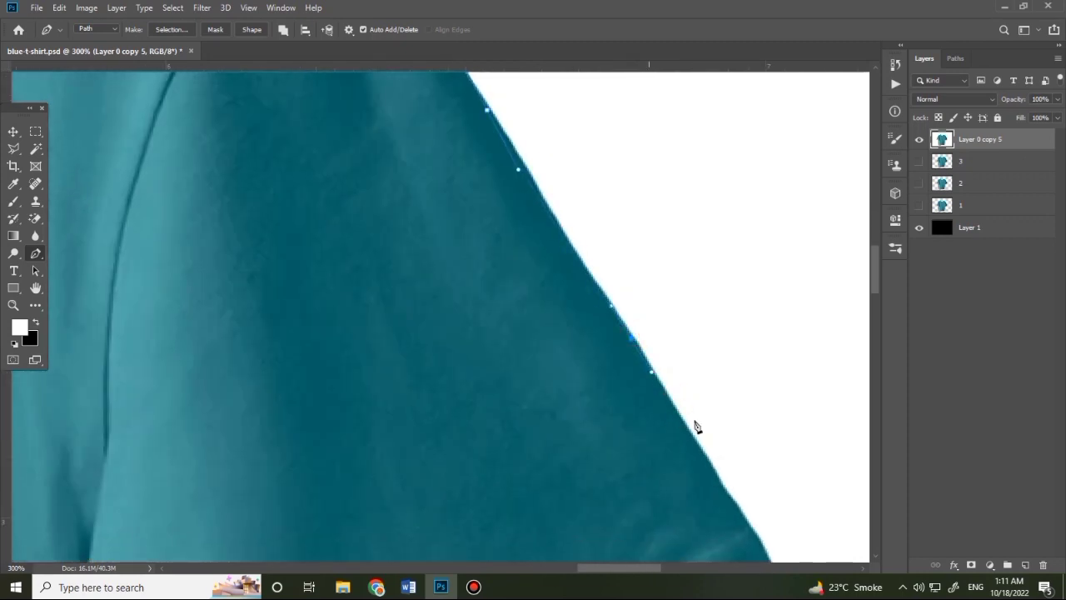
pyautogui.moveTo(713, 447); pyautogui.dragTo(567, 185)
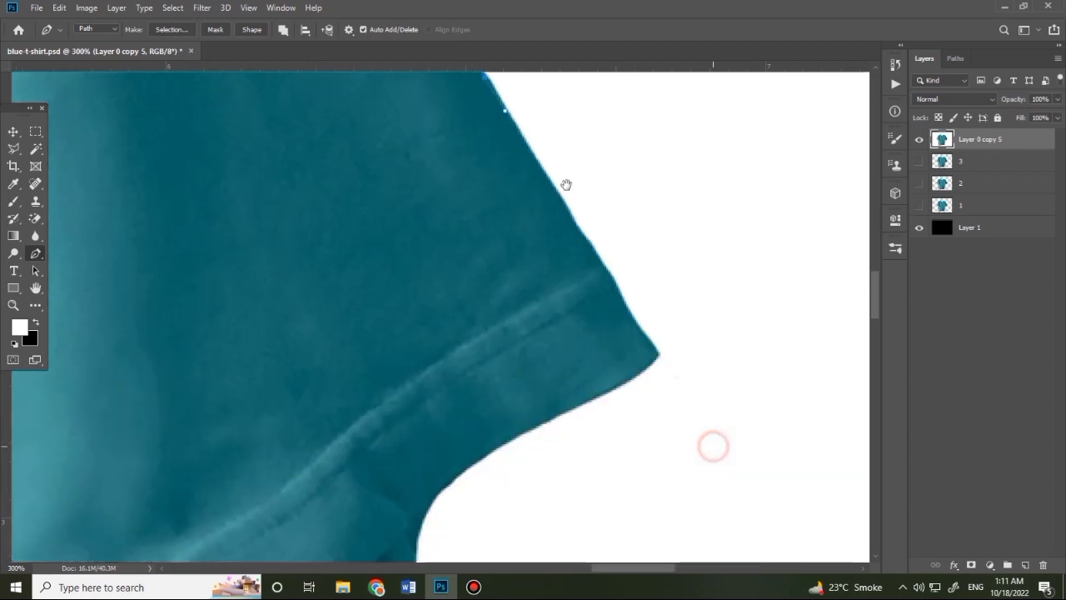
pyautogui.click(622, 296)
pyautogui.click(658, 358)
# Trace the curved underside of the right sleeve's hem with the pen path toward the sleeve's lowest corner
pyautogui.moveTo(607, 419); pyautogui.dragTo(588, 214)
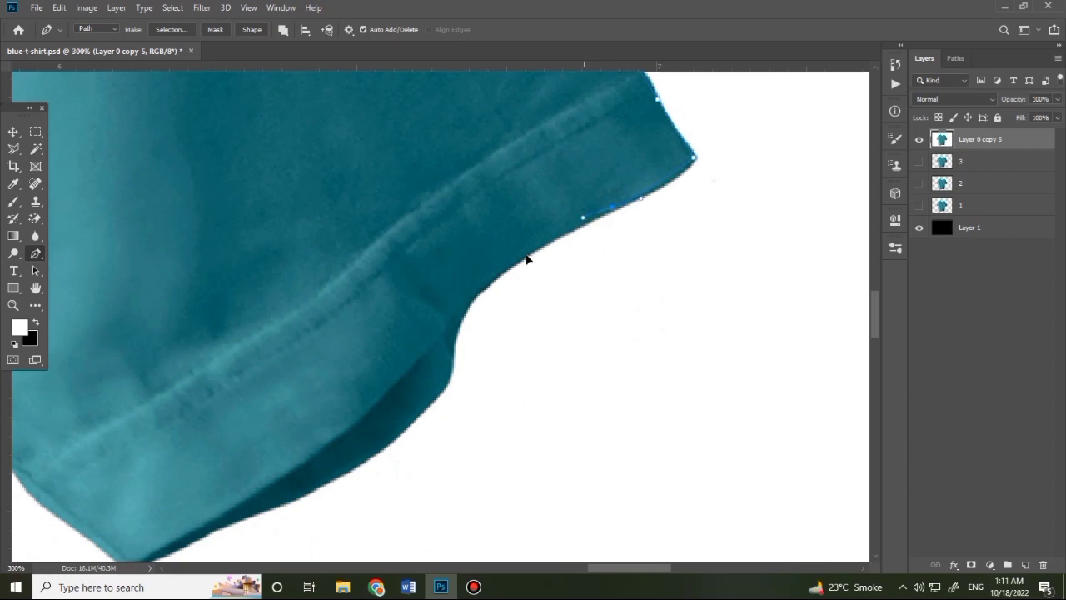
pyautogui.moveTo(522, 258); pyautogui.dragTo(511, 264)
pyautogui.moveTo(459, 328); pyautogui.dragTo(518, 241)
pyautogui.moveTo(488, 313); pyautogui.dragTo(518, 237)
pyautogui.moveTo(548, 165); pyautogui.dragTo(557, 143)
pyautogui.moveTo(535, 194); pyautogui.dragTo(511, 223)
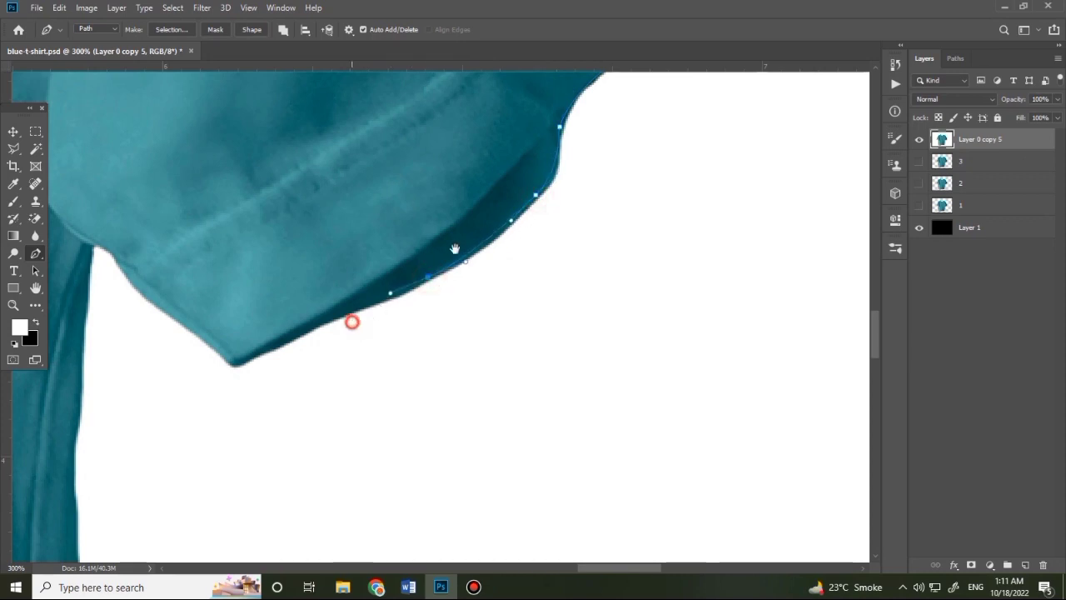
pyautogui.moveTo(352, 322); pyautogui.dragTo(423, 250)
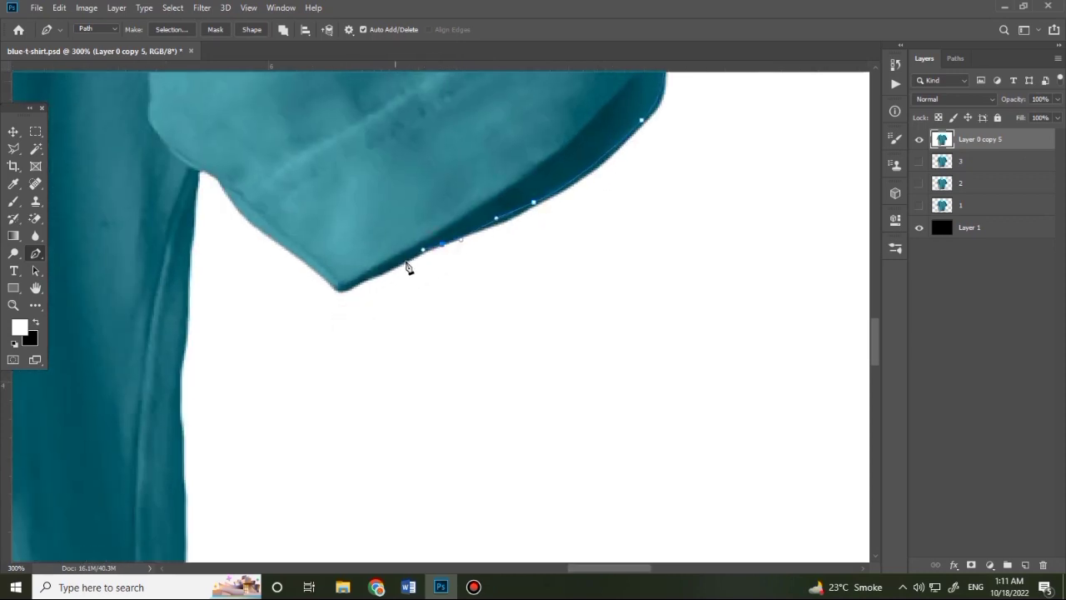
# Anchor the pen path at the right sleeve's lowest corner and continue it up the inner edge to the underarm
pyautogui.click(339, 290)
pyautogui.moveTo(304, 258); pyautogui.dragTo(432, 288)
pyautogui.moveTo(388, 247); pyautogui.dragTo(435, 243)
# Continue the pen path from the right underarm down the body's side edge to the shallow inward dip
pyautogui.moveTo(442, 347); pyautogui.dragTo(443, 260)
pyautogui.moveTo(440, 351); pyautogui.dragTo(453, 241)
pyautogui.moveTo(456, 284); pyautogui.dragTo(459, 285)
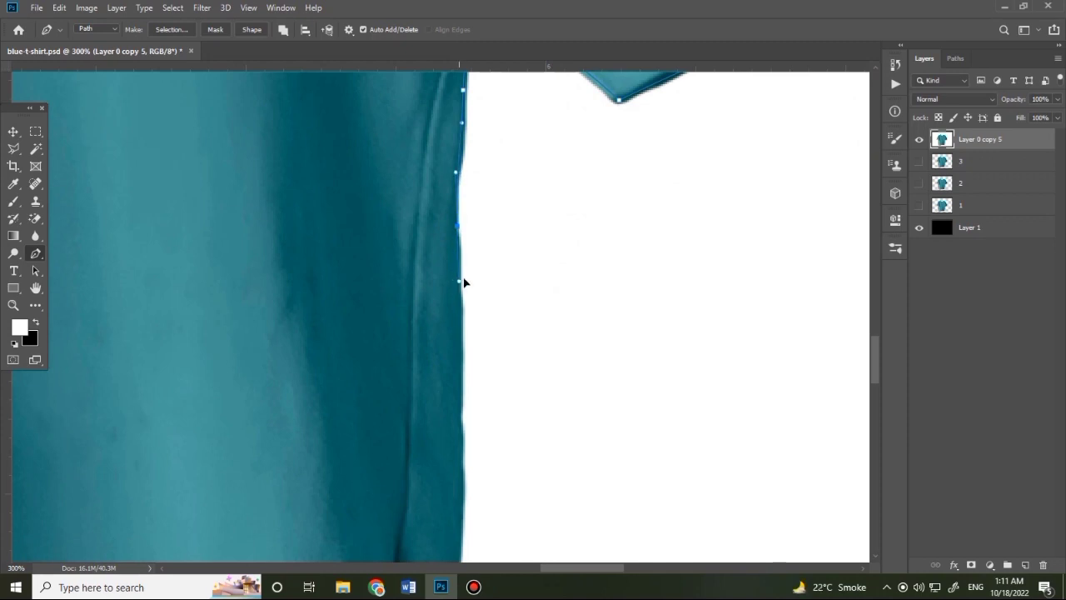
pyautogui.moveTo(452, 344); pyautogui.dragTo(508, 176)
pyautogui.moveTo(519, 308); pyautogui.dragTo(518, 338)
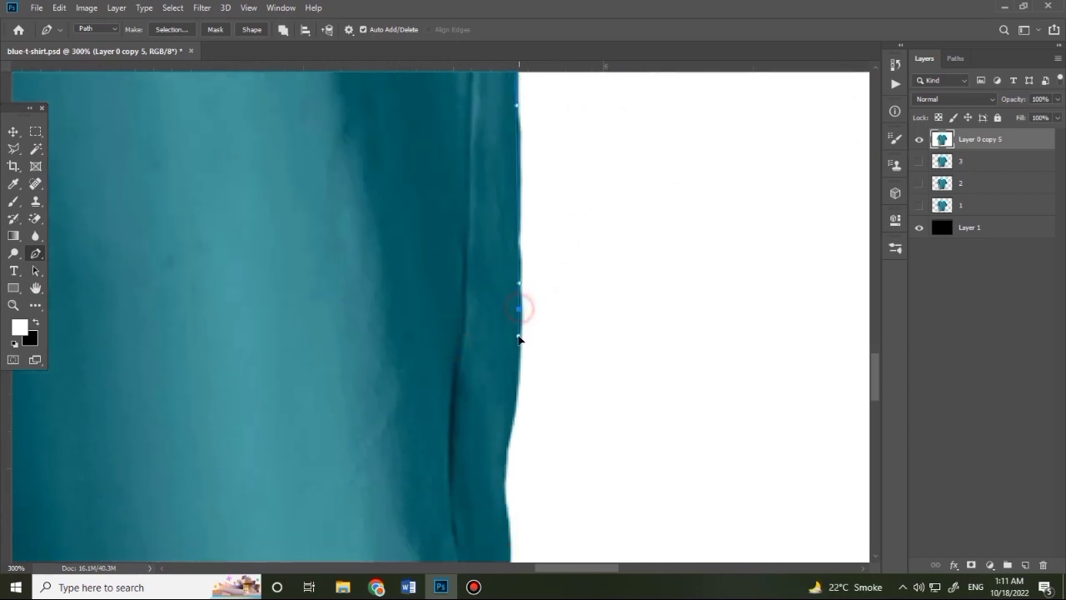
pyautogui.moveTo(524, 392); pyautogui.dragTo(492, 265)
pyautogui.moveTo(493, 329); pyautogui.dragTo(496, 361)
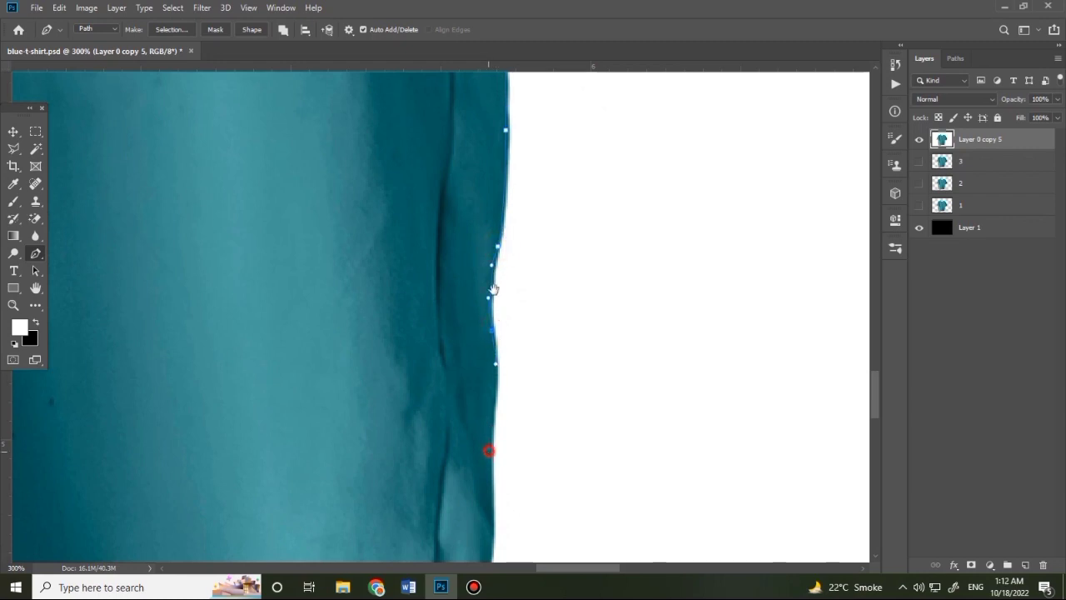
# Continue the pen path down the lower right side of the body, around the inward notch and toward the hem corner
pyautogui.moveTo(494, 289)
pyautogui.mouseDown()
pyautogui.moveTo(498, 253)
pyautogui.moveTo(502, 291)
pyautogui.mouseUp()
pyautogui.moveTo(502, 392); pyautogui.dragTo(497, 268)
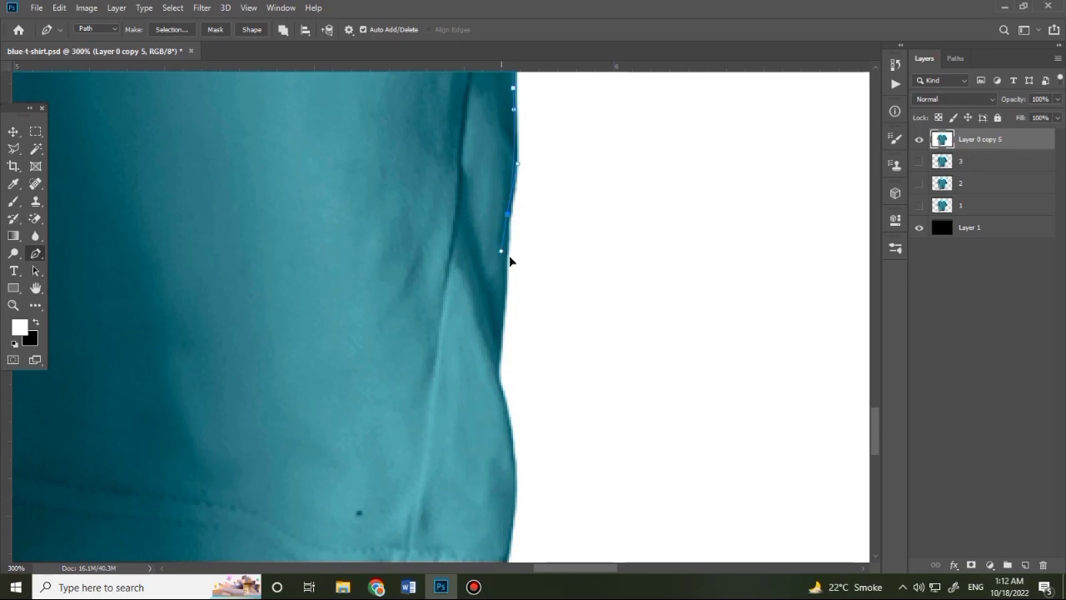
pyautogui.moveTo(508, 322); pyautogui.dragTo(494, 300)
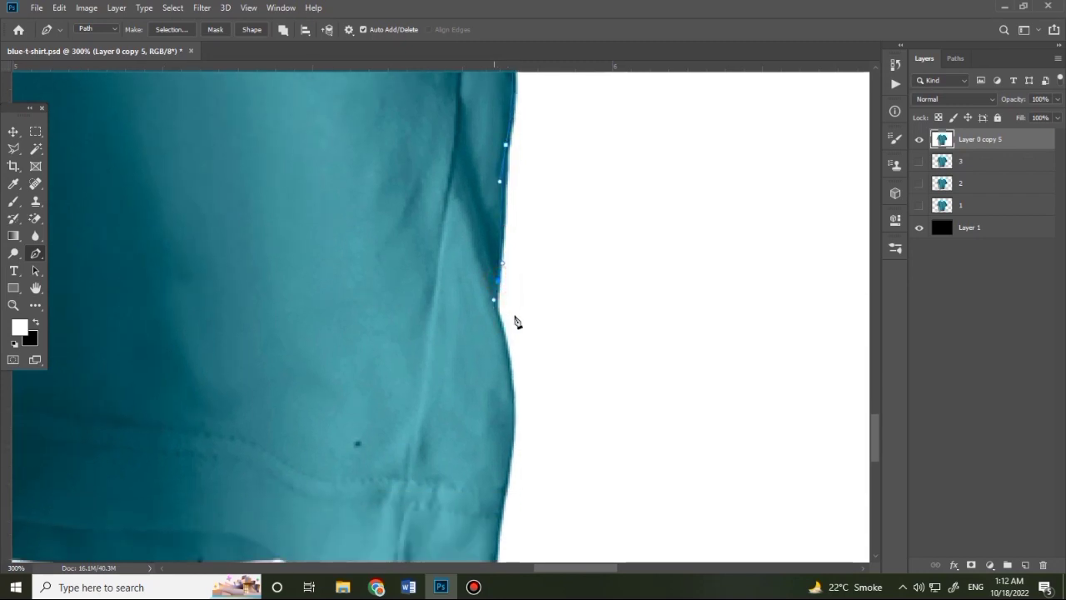
pyautogui.click(506, 368)
pyautogui.moveTo(508, 359); pyautogui.dragTo(533, 243)
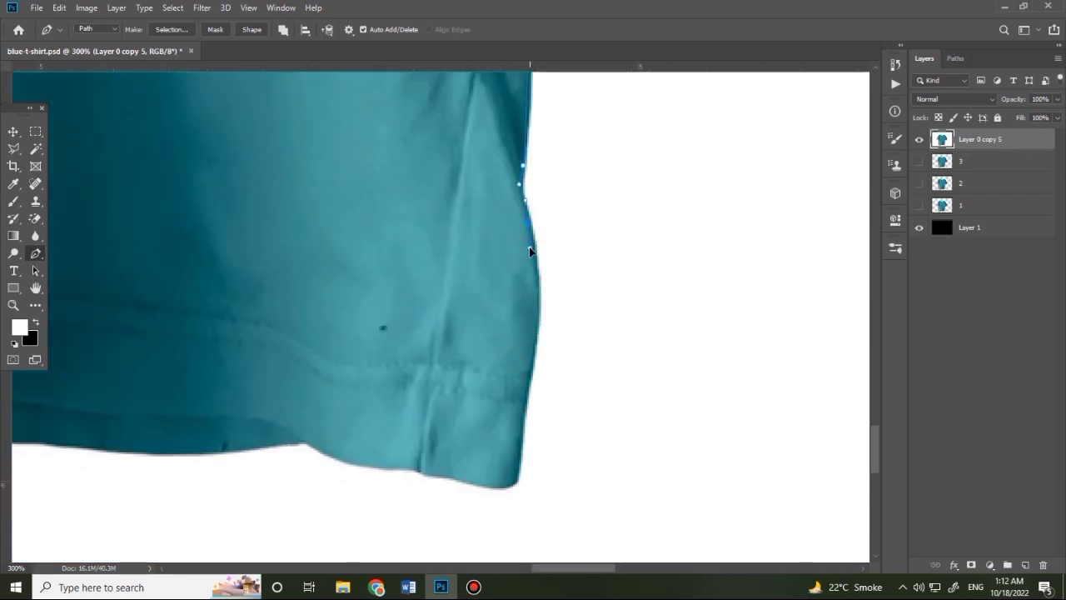
pyautogui.moveTo(519, 379); pyautogui.dragTo(542, 255)
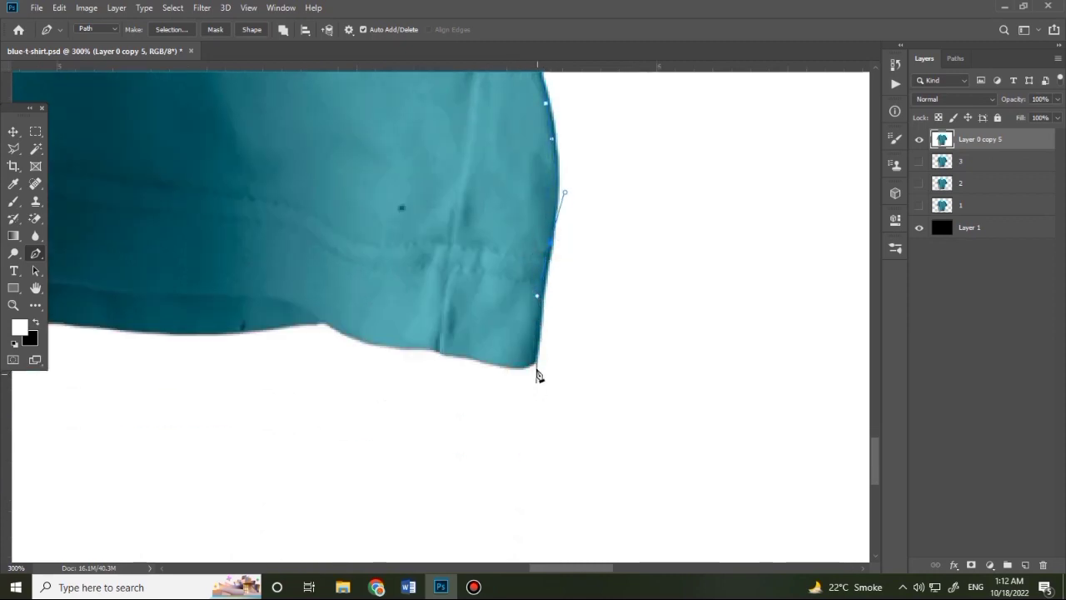
# Carry the pen path around the shirt's lower right corner and along the wavy bottom hem to the middle fold
pyautogui.moveTo(483, 377); pyautogui.dragTo(461, 314)
pyautogui.moveTo(393, 323); pyautogui.dragTo(536, 321)
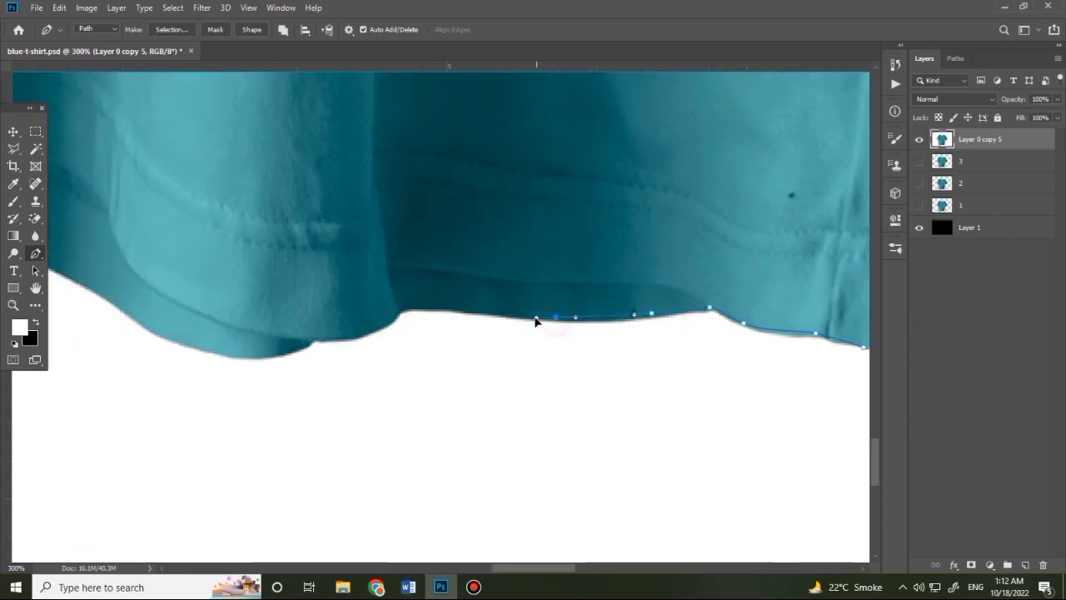
pyautogui.moveTo(469, 312); pyautogui.dragTo(401, 313)
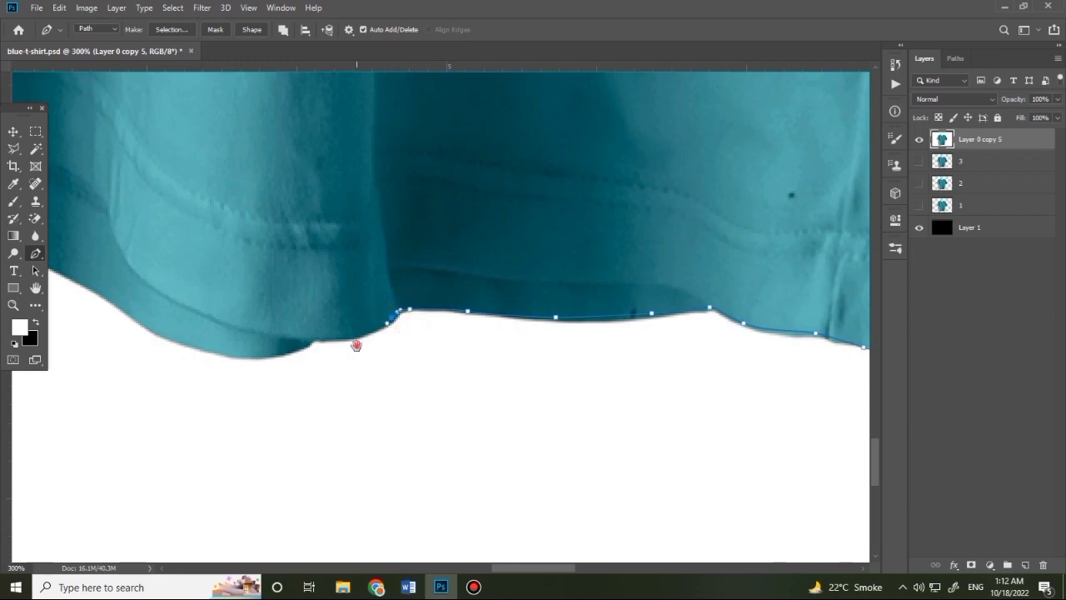
pyautogui.moveTo(357, 345); pyautogui.dragTo(469, 330)
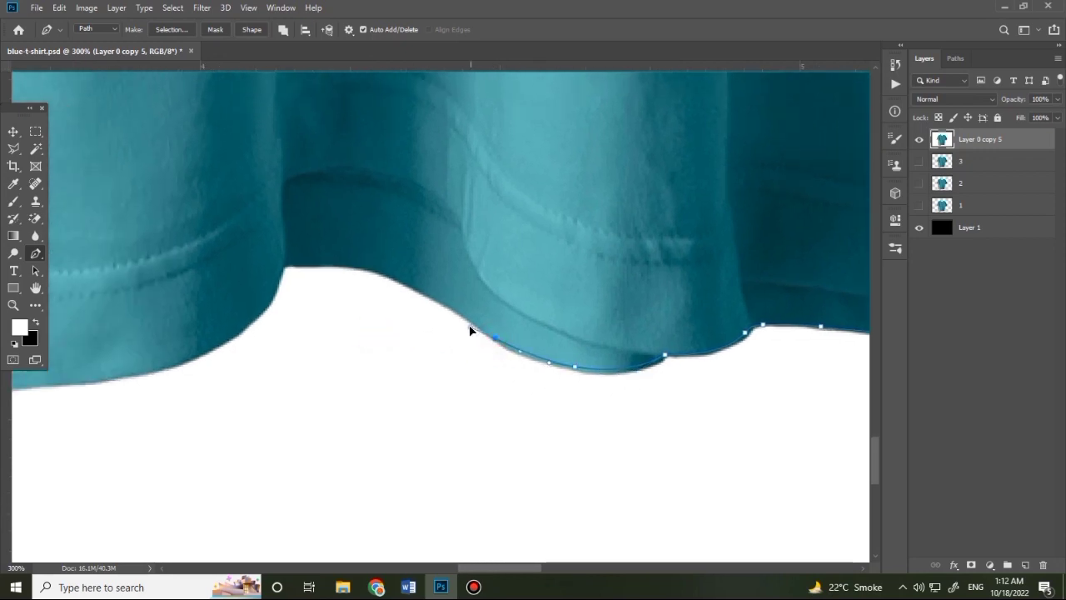
# Trace the rest of the bottom hem with the pen path, past the raised fold to the shirt's lower left corner
pyautogui.moveTo(433, 296); pyautogui.dragTo(538, 325)
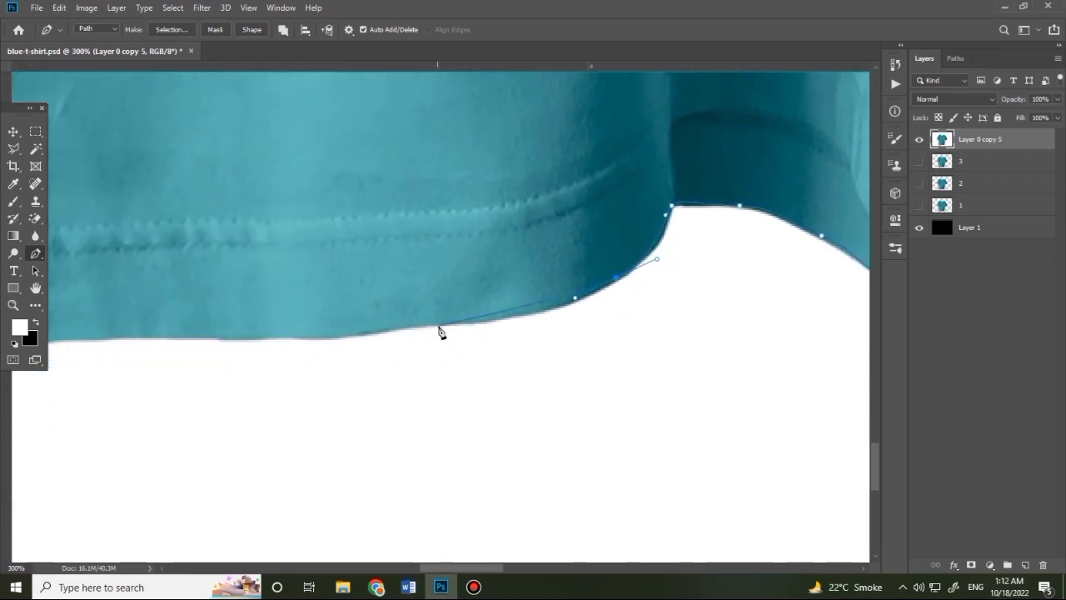
pyautogui.moveTo(444, 323); pyautogui.dragTo(370, 325)
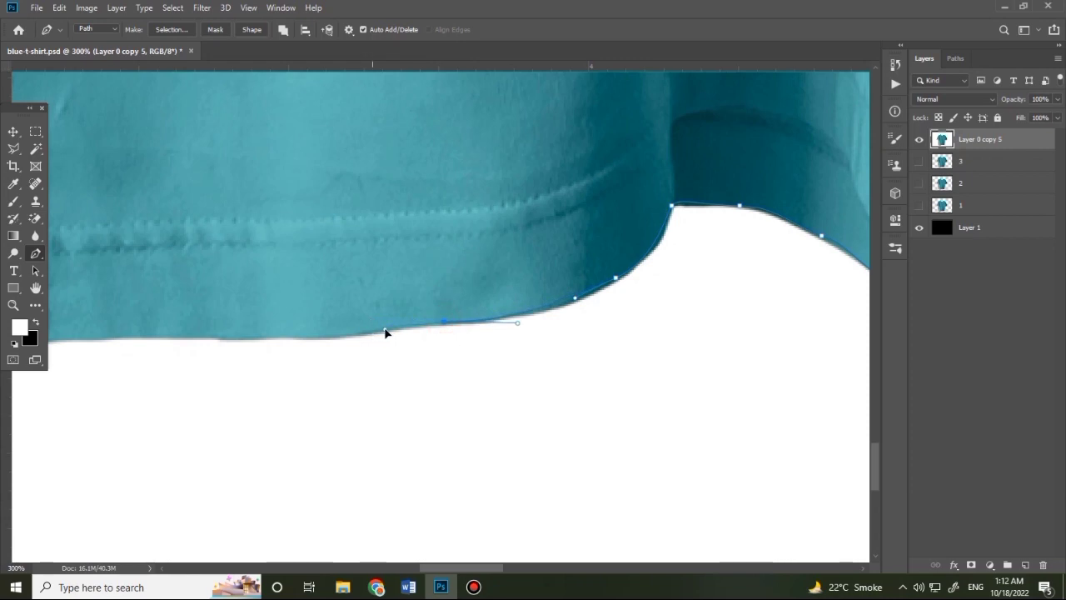
pyautogui.moveTo(307, 355); pyautogui.dragTo(505, 323)
pyautogui.moveTo(412, 304); pyautogui.dragTo(372, 306)
pyautogui.moveTo(242, 306); pyautogui.dragTo(215, 312)
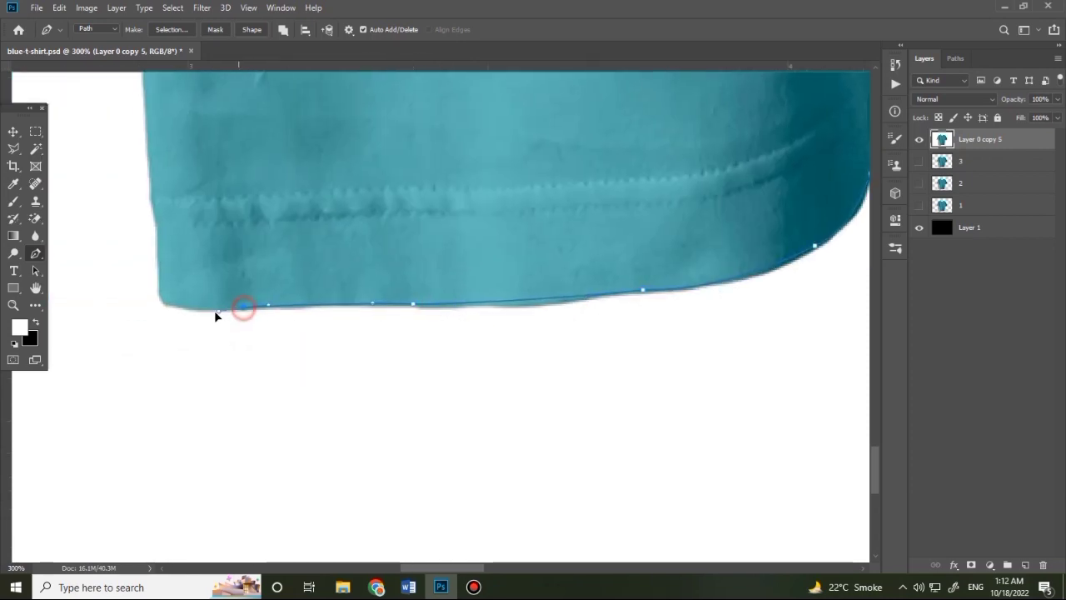
pyautogui.click(166, 305)
# Continue the pen path from the lower left corner up the left side edge of the body
pyautogui.moveTo(156, 219); pyautogui.dragTo(259, 391)
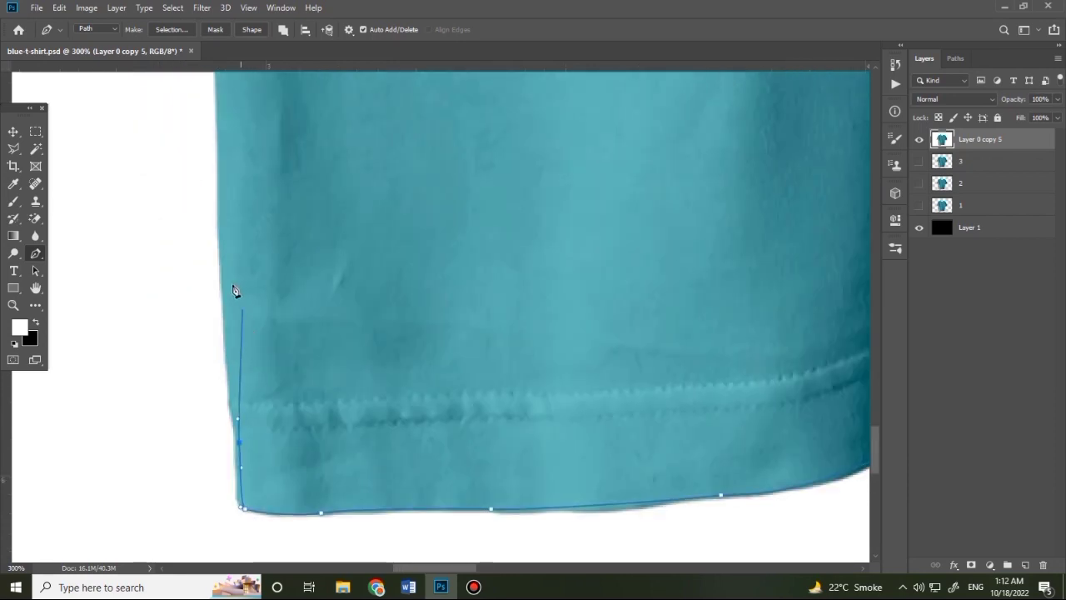
pyautogui.moveTo(239, 204); pyautogui.dragTo(250, 463)
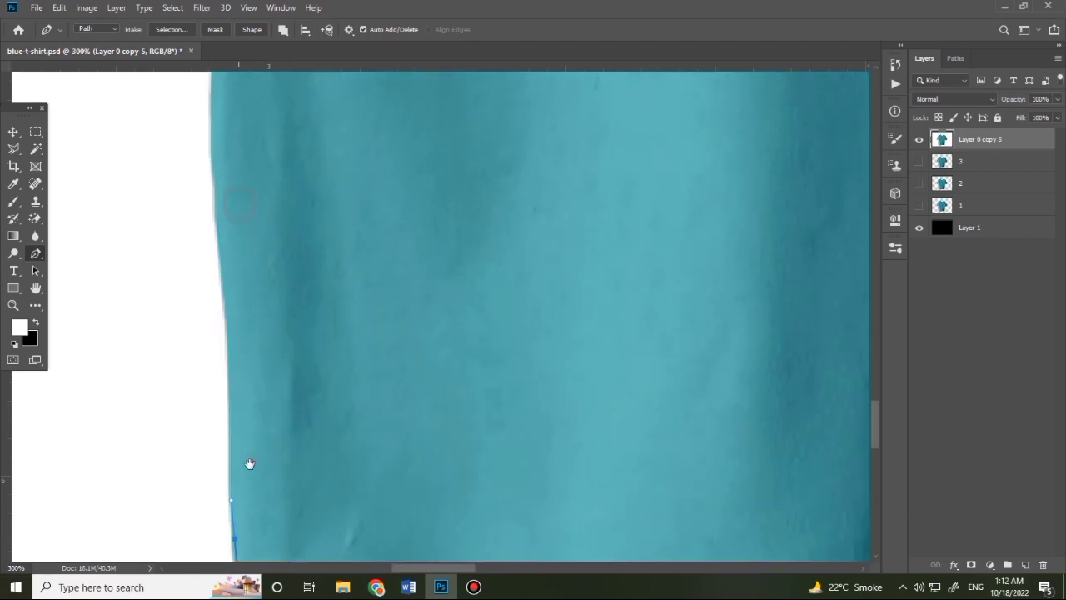
pyautogui.moveTo(234, 218); pyautogui.dragTo(217, 449)
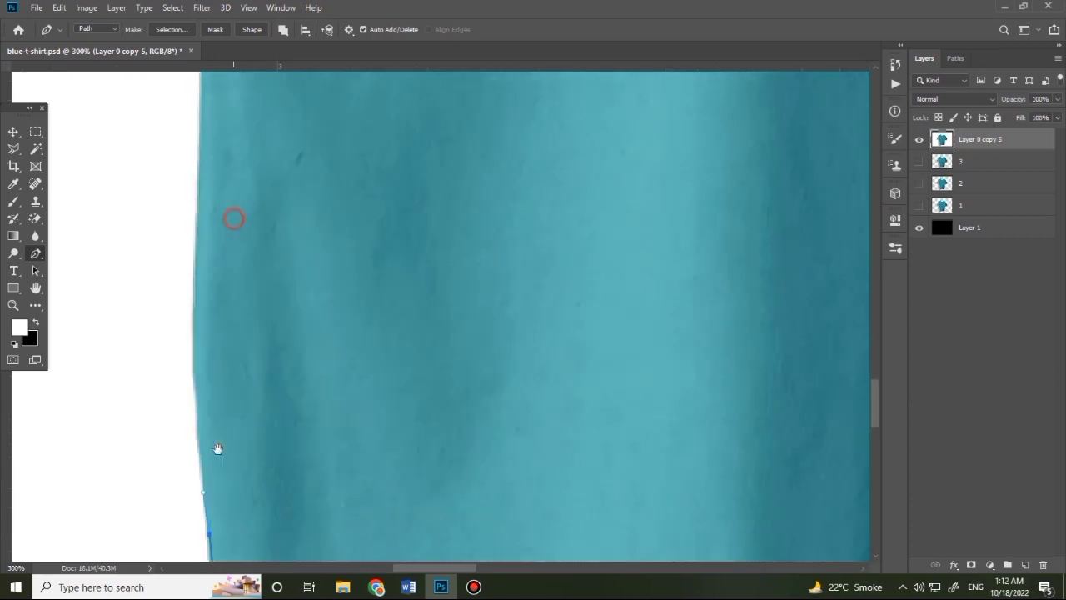
pyautogui.click(194, 358)
pyautogui.moveTo(221, 227); pyautogui.dragTo(208, 470)
pyautogui.moveTo(195, 334); pyautogui.dragTo(197, 293)
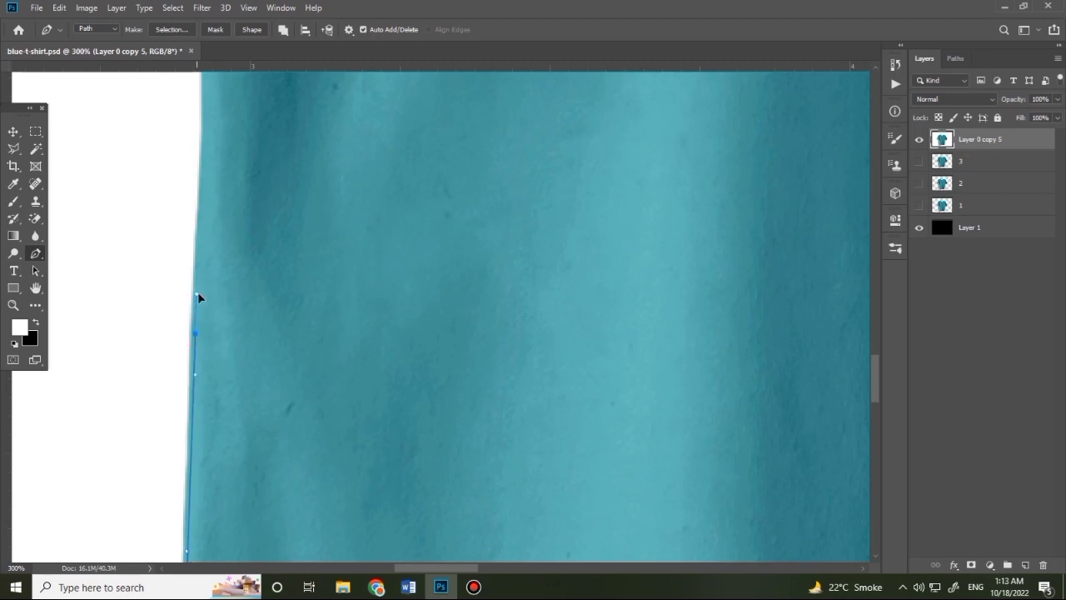
# Extend the pen path up the upper left side of the body and anchor it where it meets the left sleeve
pyautogui.moveTo(214, 238); pyautogui.dragTo(213, 421)
pyautogui.moveTo(191, 296); pyautogui.dragTo(186, 217)
pyautogui.moveTo(193, 169); pyautogui.dragTo(186, 406)
pyautogui.moveTo(169, 340); pyautogui.dragTo(267, 367)
pyautogui.click(159, 293)
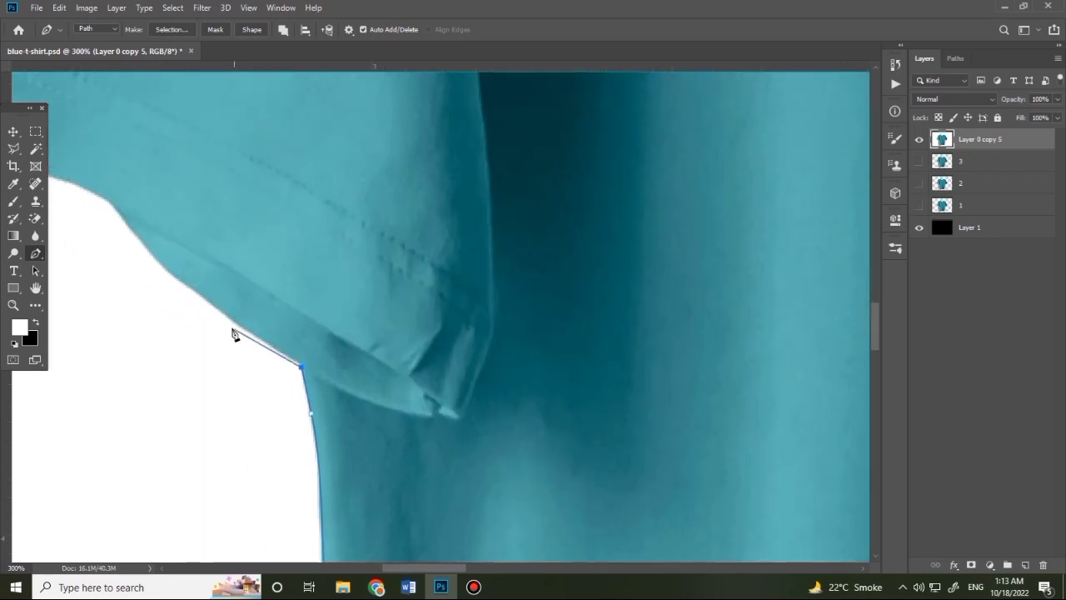
# Trace the inner part of the left sleeve's hem with the pen path, from the underarm to the bend in the hem
pyautogui.moveTo(231, 319); pyautogui.dragTo(216, 311)
pyautogui.moveTo(300, 367); pyautogui.dragTo(301, 363)
pyautogui.moveTo(206, 297); pyautogui.dragTo(368, 402)
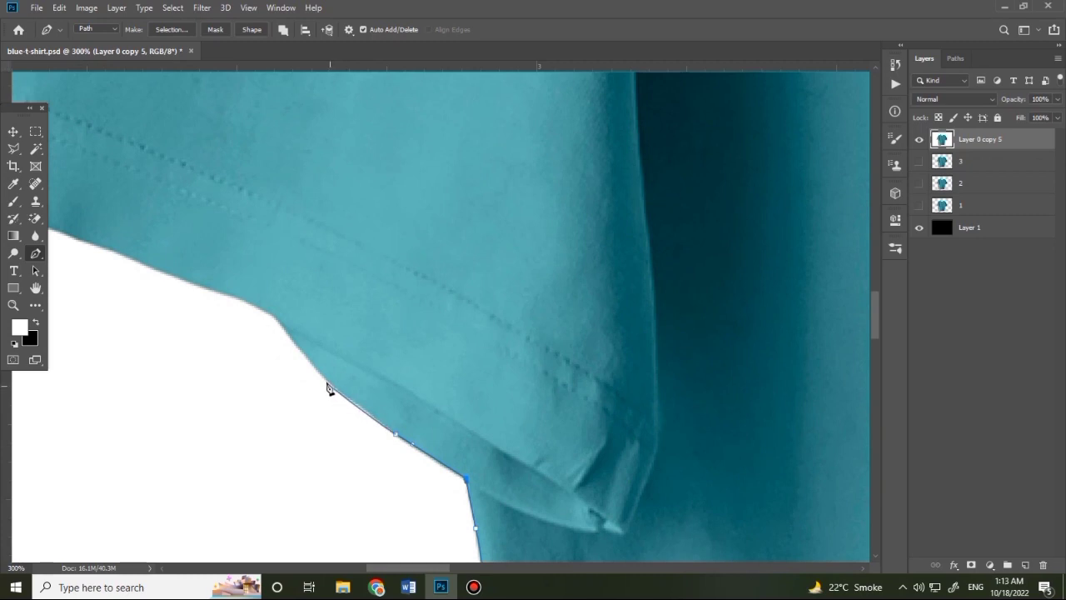
pyautogui.moveTo(325, 375); pyautogui.dragTo(310, 360)
pyautogui.moveTo(394, 434); pyautogui.dragTo(397, 436)
pyautogui.moveTo(314, 380); pyautogui.dragTo(402, 450)
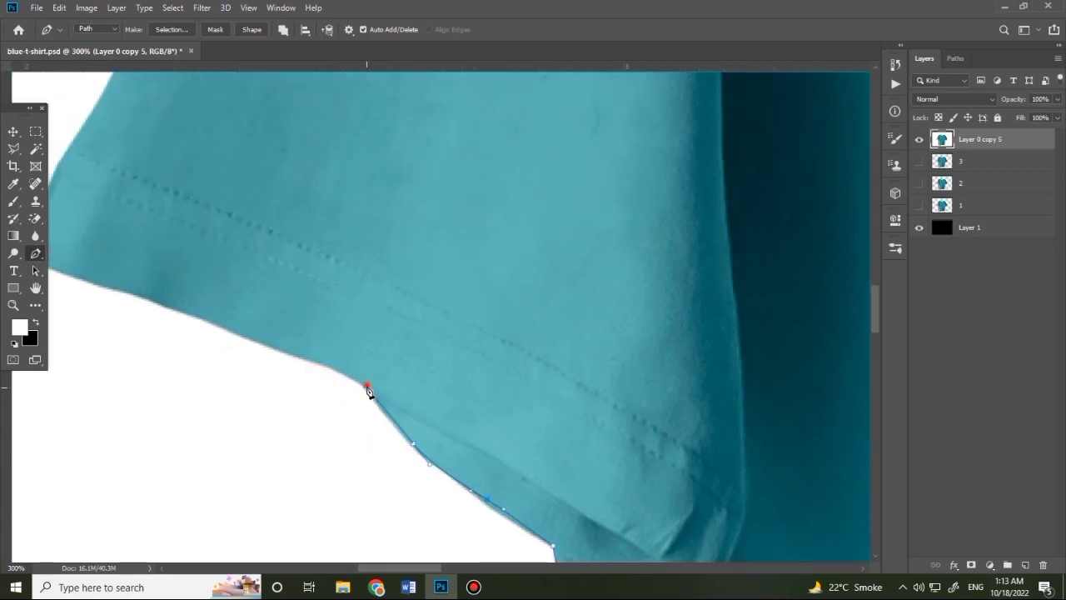
pyautogui.moveTo(367, 385); pyautogui.dragTo(357, 378)
# Continue the pen path along the left sleeve's hem, around its outer corner and past the stitching onto the outer edge
pyautogui.moveTo(291, 369); pyautogui.dragTo(429, 441)
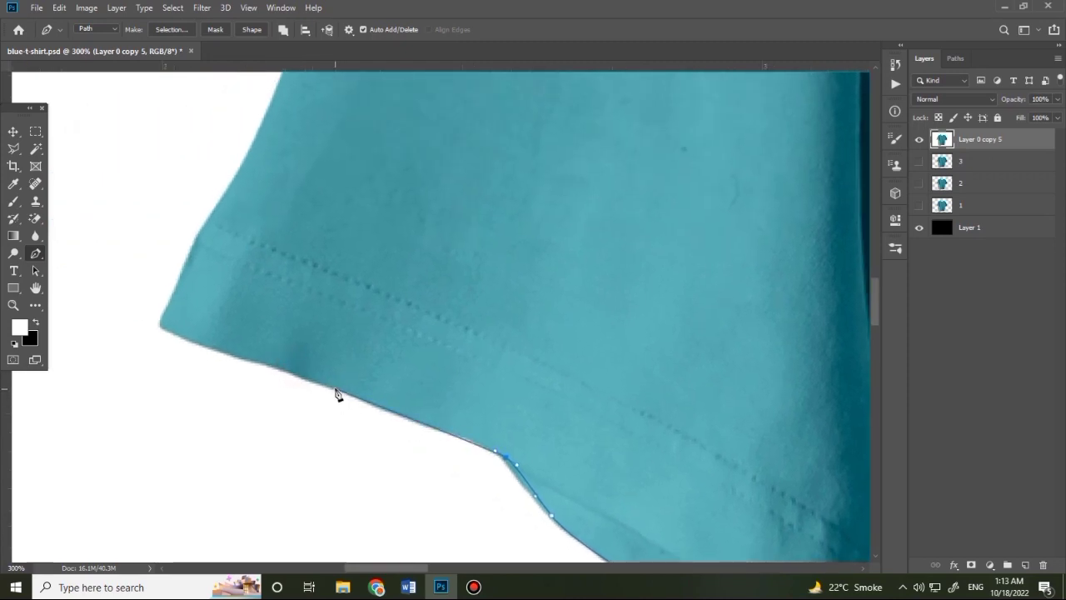
pyautogui.moveTo(336, 388); pyautogui.dragTo(309, 378)
pyautogui.moveTo(216, 348); pyautogui.dragTo(155, 345)
pyautogui.moveTo(177, 293); pyautogui.dragTo(202, 280)
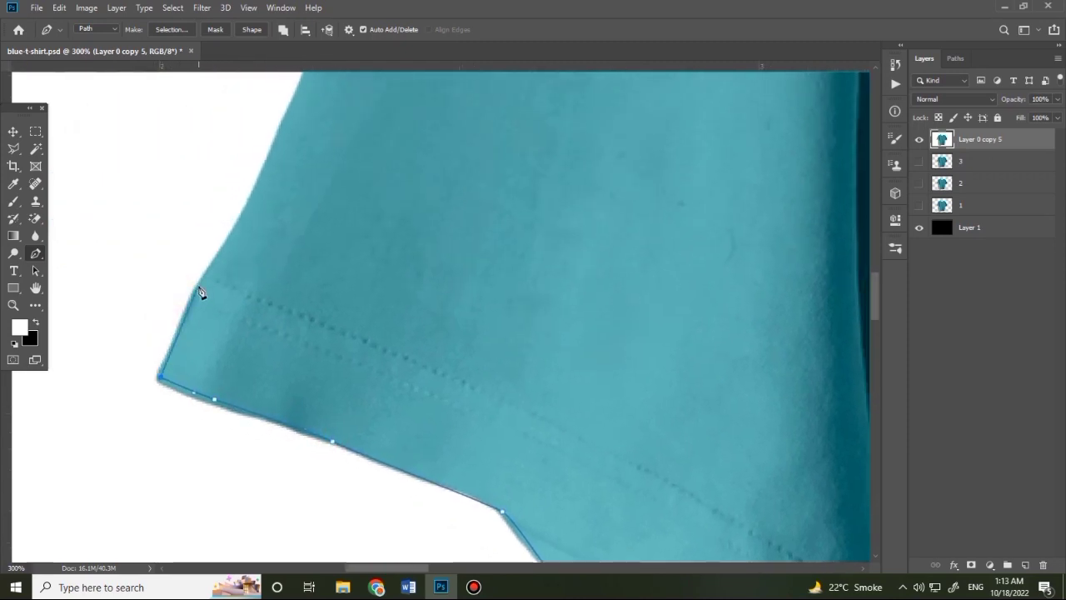
pyautogui.moveTo(292, 227); pyautogui.dragTo(190, 387)
pyautogui.moveTo(174, 309); pyautogui.dragTo(195, 252)
# Trace the left sleeve's outer edge with the pen path up to the shoulder seam
pyautogui.moveTo(268, 210); pyautogui.dragTo(178, 375)
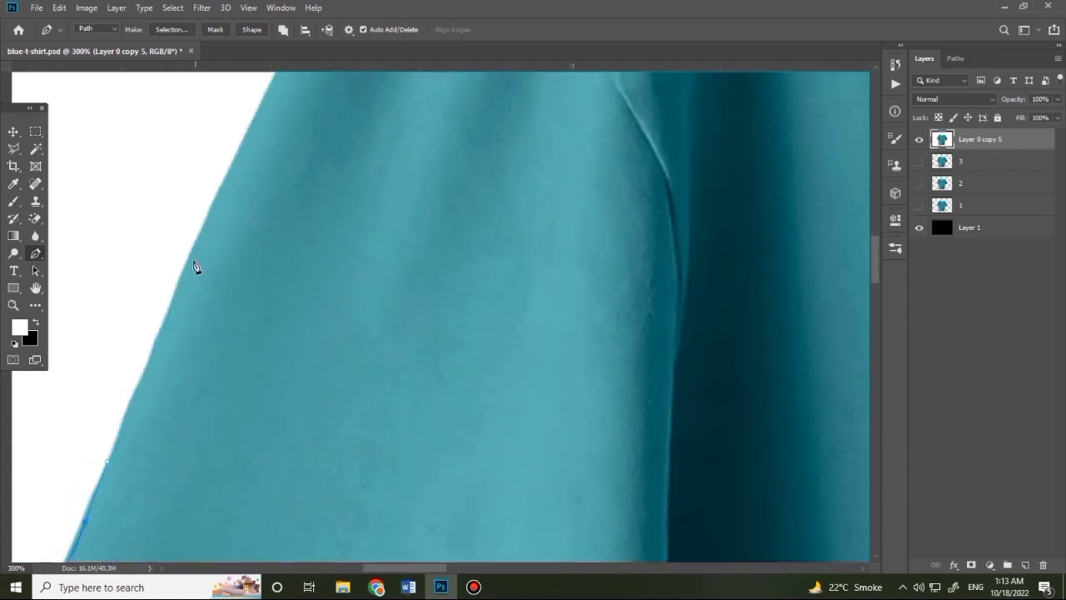
pyautogui.moveTo(193, 254); pyautogui.dragTo(210, 220)
pyautogui.moveTo(242, 174); pyautogui.dragTo(128, 409)
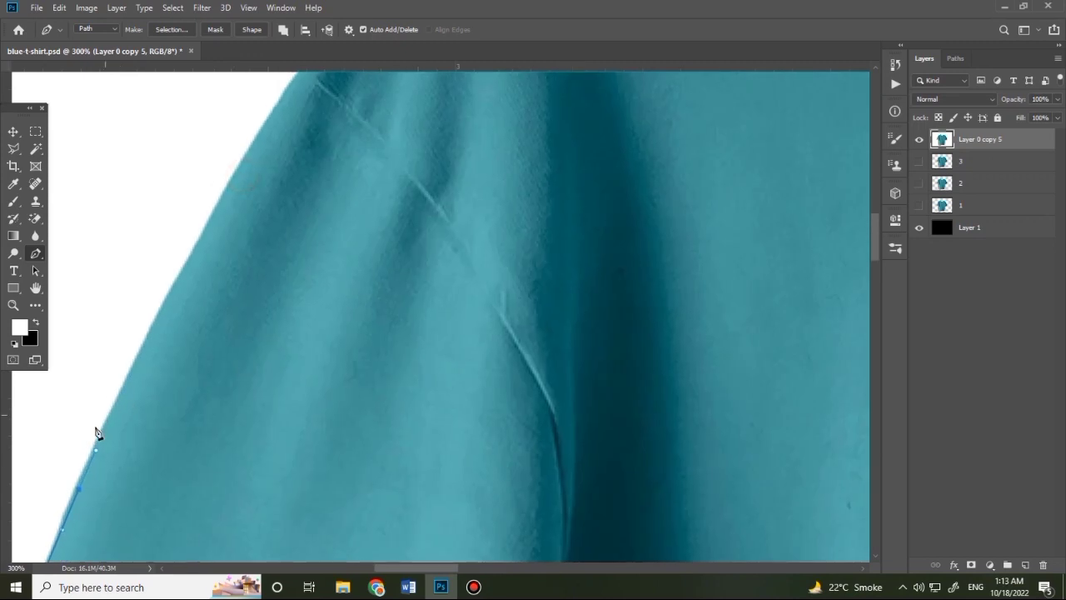
pyautogui.moveTo(201, 240); pyautogui.dragTo(221, 206)
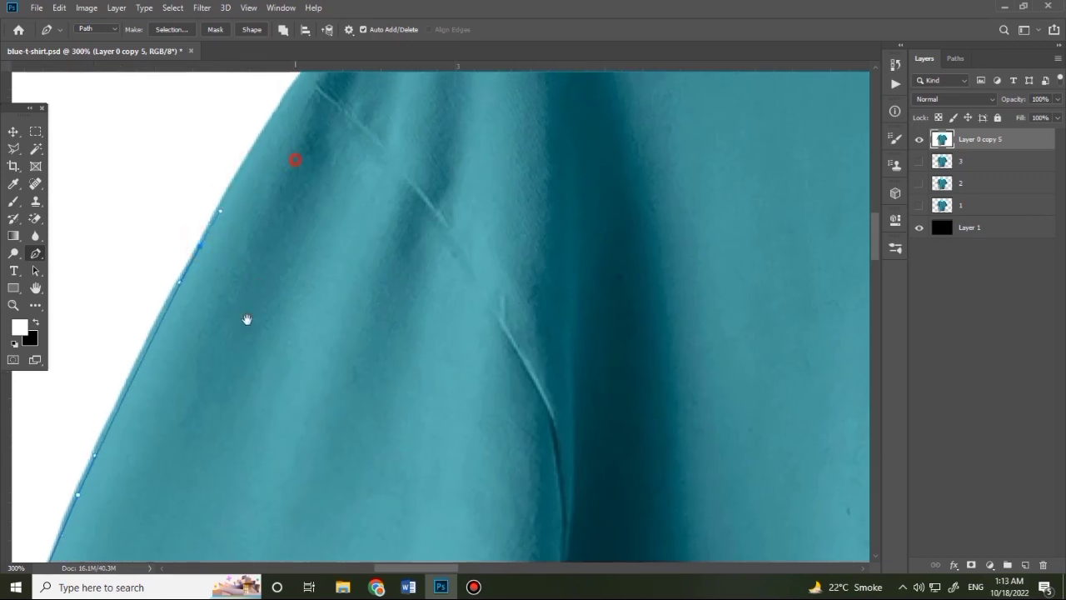
pyautogui.moveTo(295, 159); pyautogui.dragTo(245, 346)
pyautogui.moveTo(260, 242); pyautogui.dragTo(284, 214)
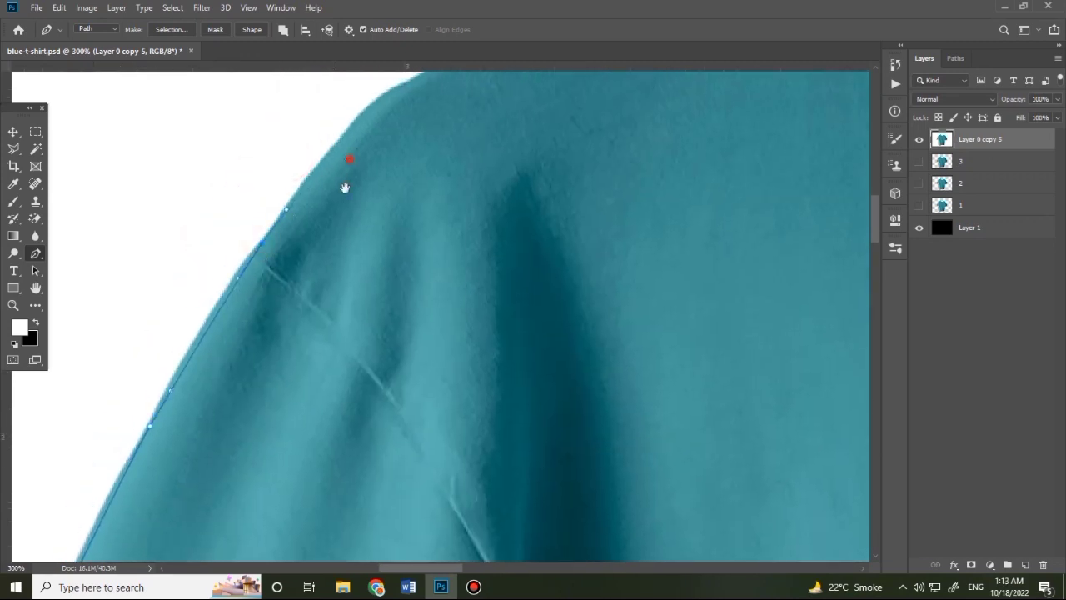
# Continue the pen path around the left shoulder bend and along the shoulder line to the tip of the collar
pyautogui.moveTo(344, 187); pyautogui.dragTo(249, 343)
pyautogui.moveTo(369, 217); pyautogui.dragTo(233, 364)
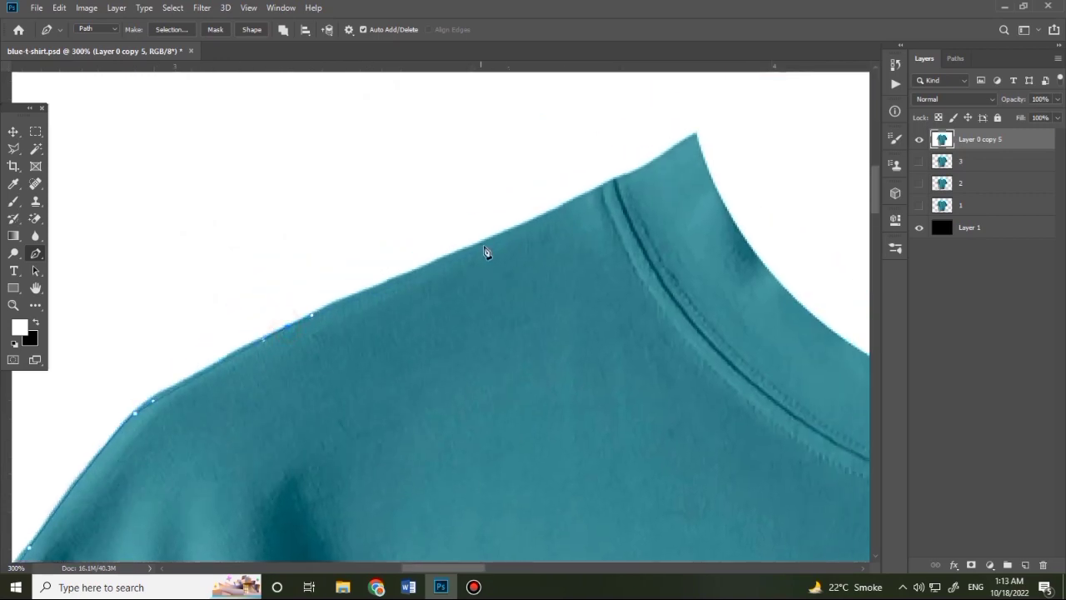
pyautogui.click(604, 200)
pyautogui.moveTo(625, 181); pyautogui.dragTo(440, 276)
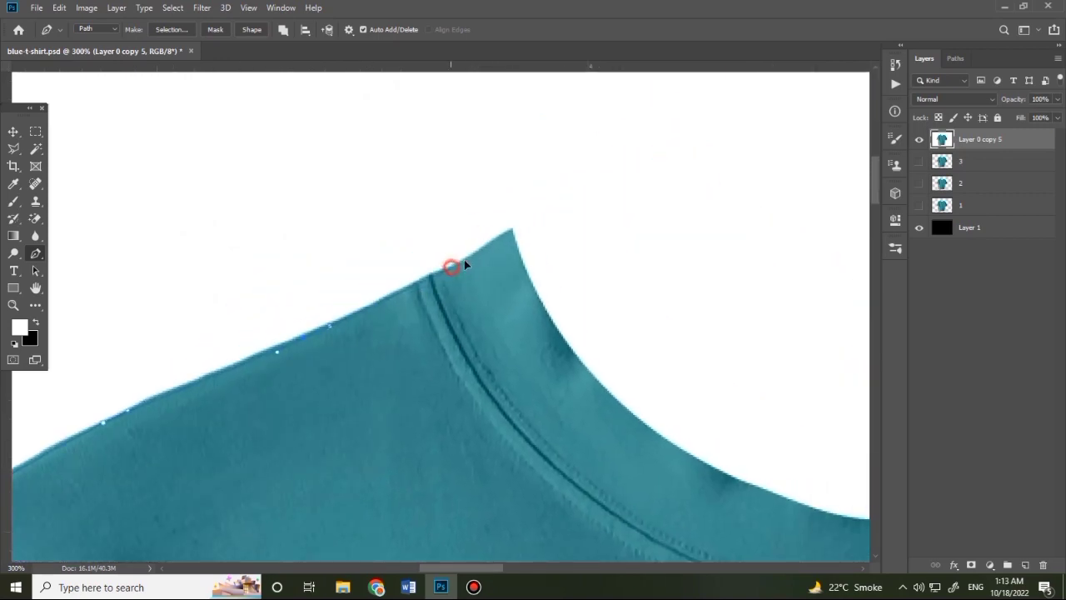
pyautogui.click(475, 251)
pyautogui.click(513, 237)
# Trace the neckline curve with the pen path from the left collar tip down to its lowest part
pyautogui.moveTo(583, 352); pyautogui.dragTo(425, 282)
pyautogui.click(395, 269)
pyautogui.click(464, 341)
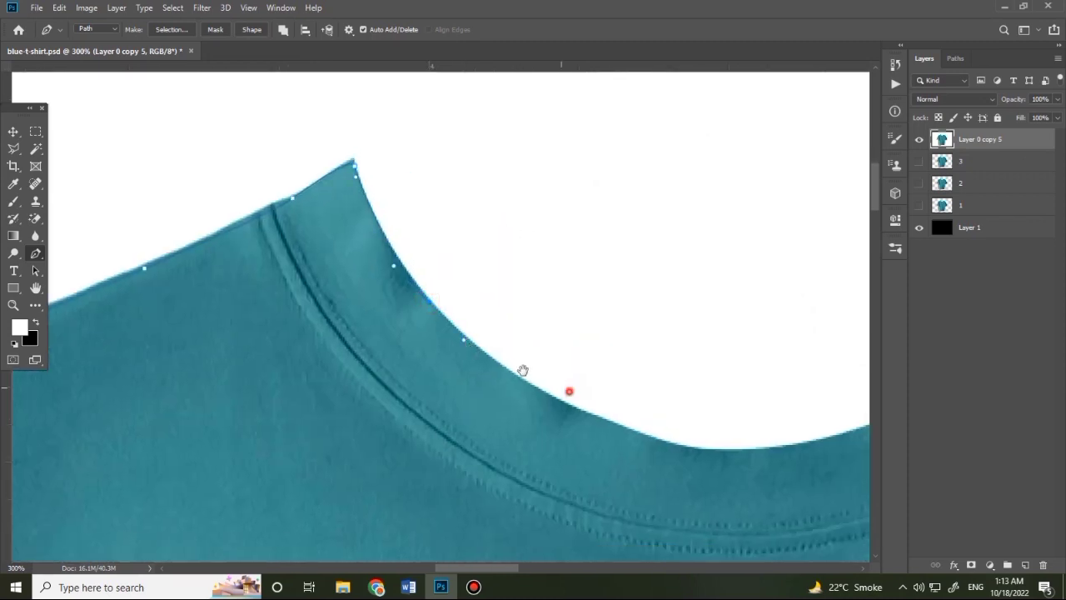
pyautogui.moveTo(569, 391); pyautogui.dragTo(297, 297)
pyautogui.moveTo(349, 327); pyautogui.dragTo(444, 353)
pyautogui.moveTo(556, 322); pyautogui.dragTo(533, 320)
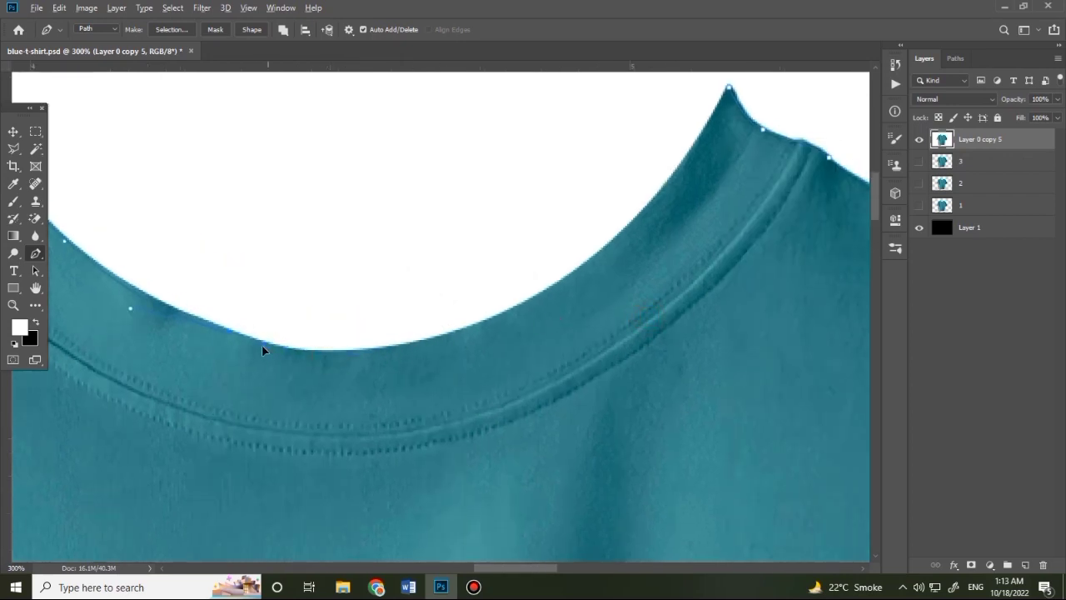
# Trace the neckline up to the right collar tip and close the pen path at its starting anchor
pyautogui.click(428, 343)
pyautogui.moveTo(428, 343); pyautogui.dragTo(411, 424)
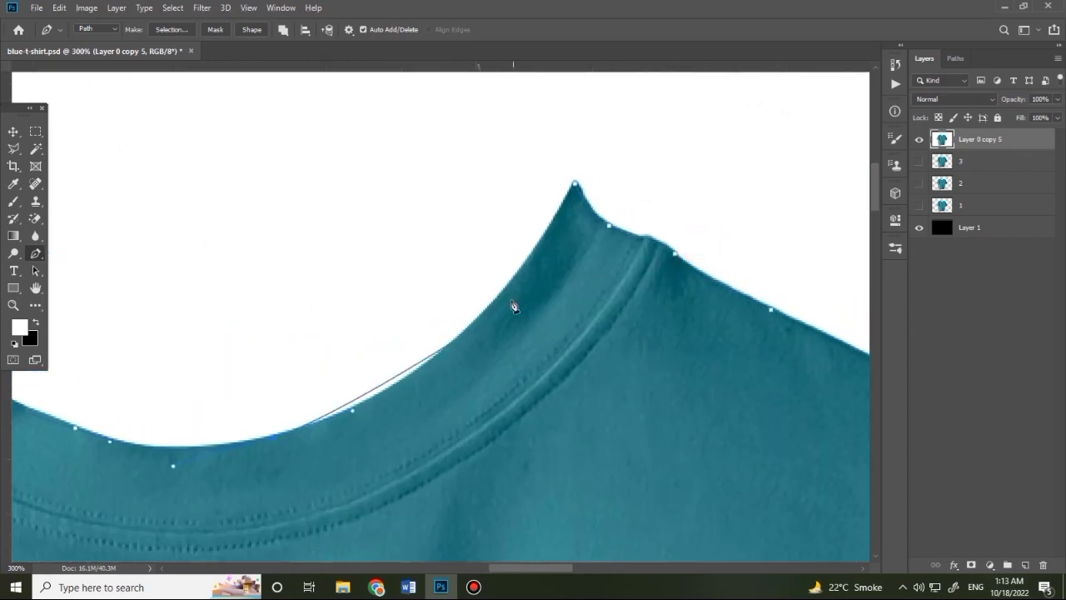
pyautogui.moveTo(448, 348); pyautogui.dragTo(505, 299)
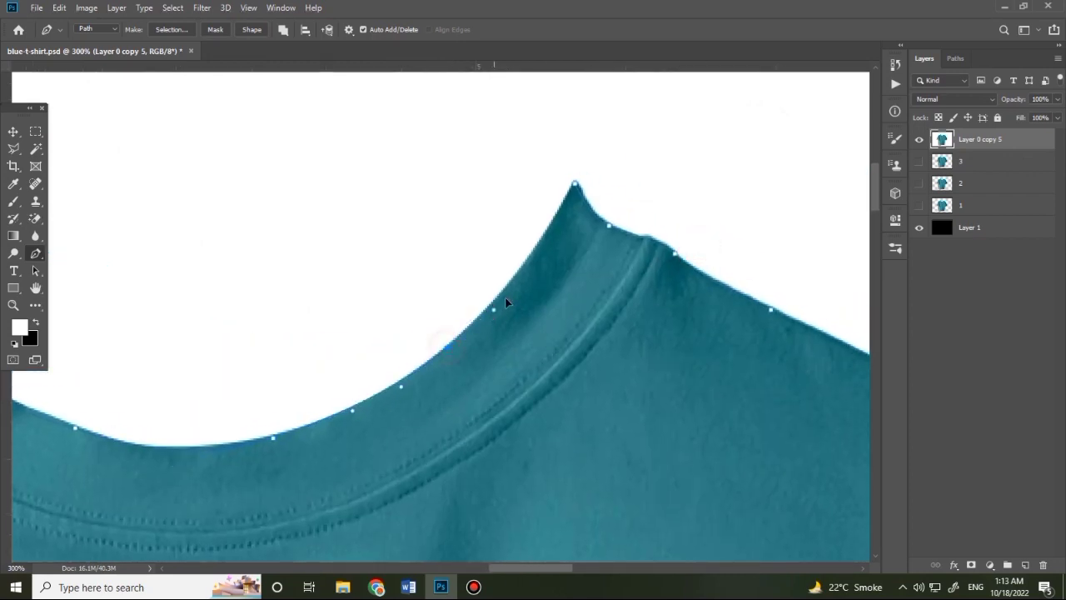
pyautogui.click(574, 183)
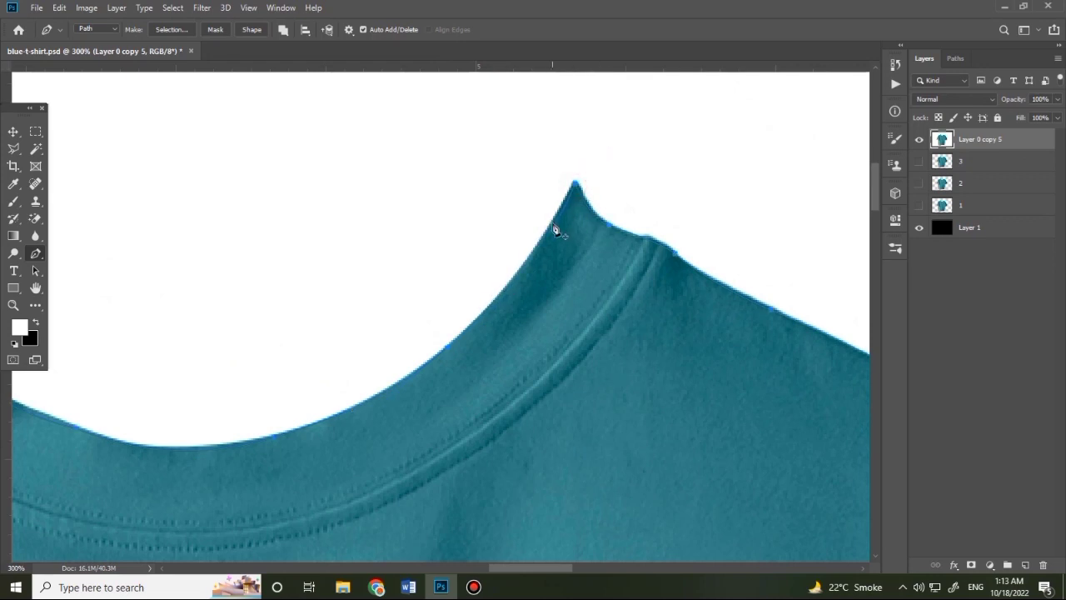
# Fit the whole shirt in view and convert the closed pen path into a selection
pyautogui.scroll(-3, 554, 225)
pyautogui.hotkey('ctrl', '0')
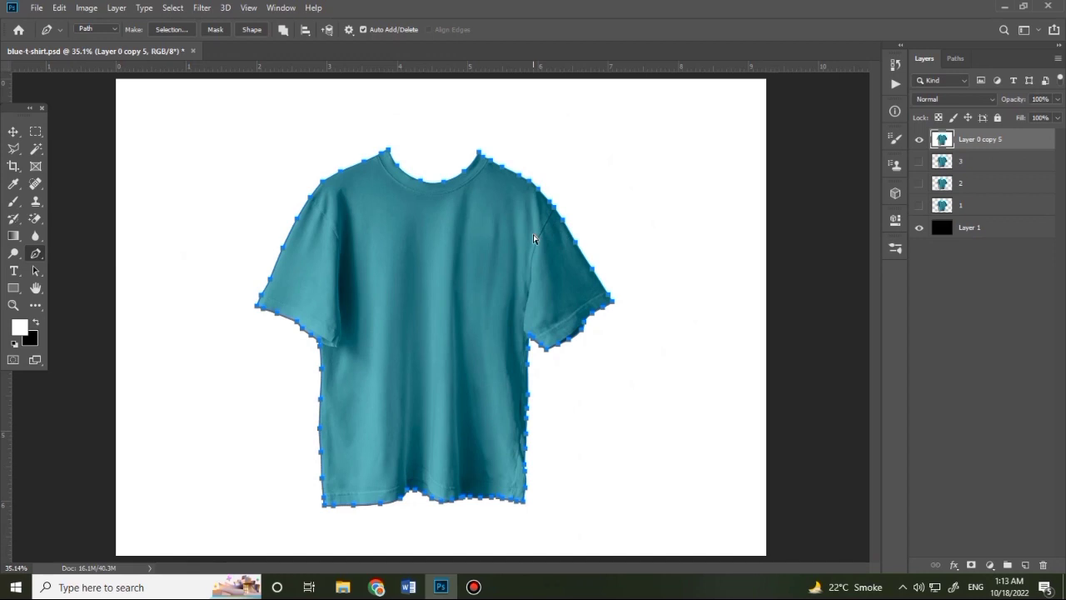
pyautogui.hotkey('ctrl', 'Return')
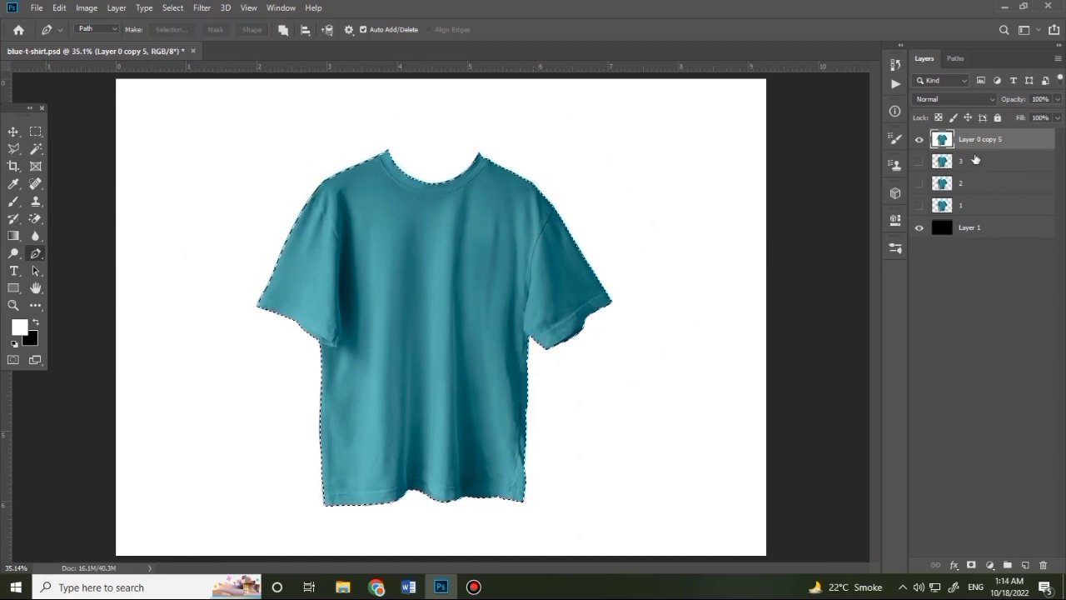
# Invert the shirt selection, delete the white background from Layer 0 copy 5, and deselect
pyautogui.hotkey('ctrl', 'shift', 'i')
pyautogui.press('Delete')
pyautogui.press('z')
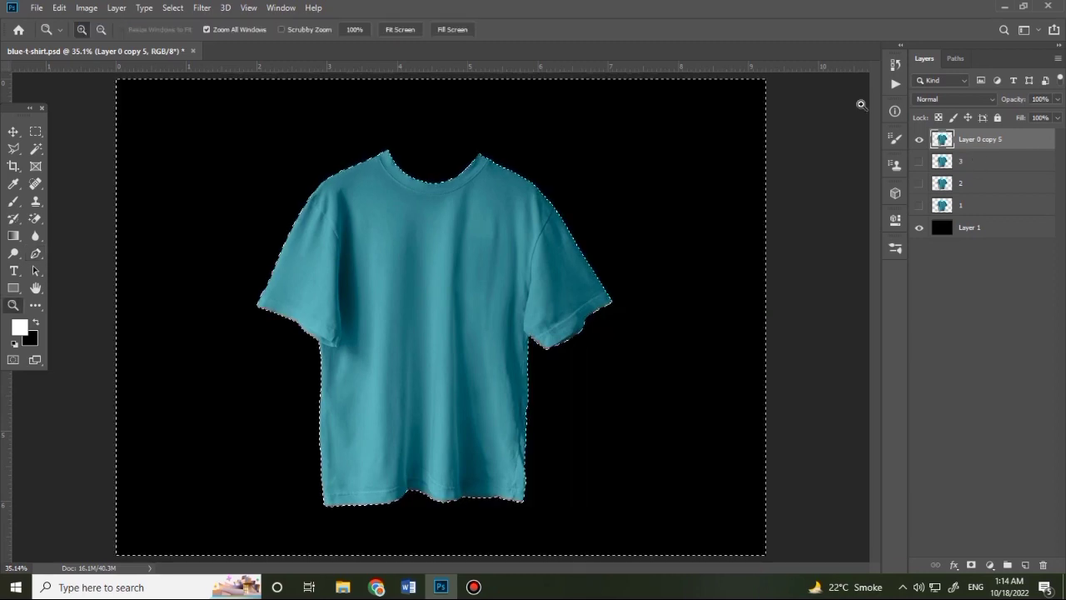
pyautogui.click(436, 203)
pyautogui.click(435, 203)
pyautogui.click(436, 204)
pyautogui.hotkey('ctrl', 'd')
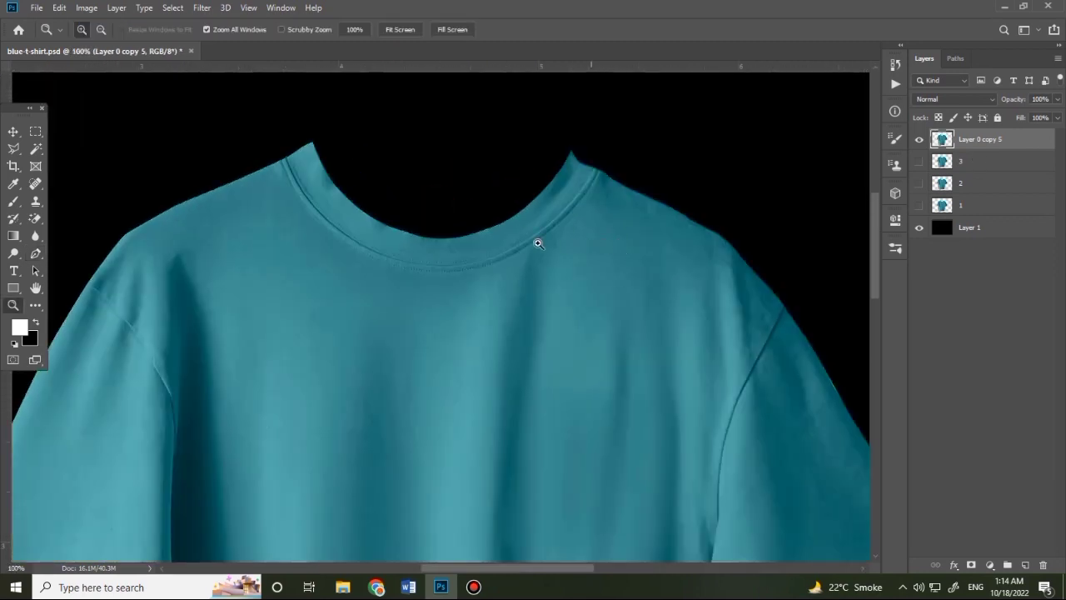
# Examine the cutout edges up close along the shirt's collar, shoulder, sleeve, side and bottom hem
pyautogui.moveTo(379, 314); pyautogui.dragTo(518, 122)
pyautogui.moveTo(501, 319); pyautogui.dragTo(354, 508)
pyautogui.click(708, 192)
pyautogui.moveTo(745, 250); pyautogui.dragTo(581, 136)
pyautogui.moveTo(711, 380); pyautogui.dragTo(641, 84)
pyautogui.moveTo(685, 318); pyautogui.dragTo(622, 62)
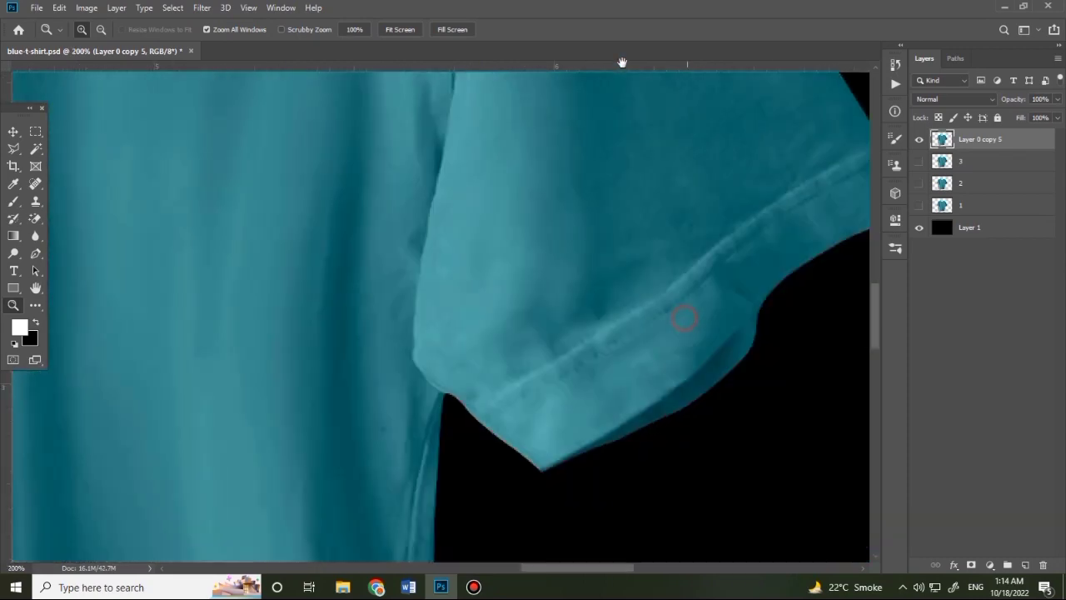
pyautogui.moveTo(652, 230); pyautogui.dragTo(728, 105)
pyautogui.moveTo(500, 335); pyautogui.dragTo(650, 55)
pyautogui.moveTo(540, 345); pyautogui.dragTo(524, 219)
pyautogui.moveTo(379, 325); pyautogui.dragTo(612, 271)
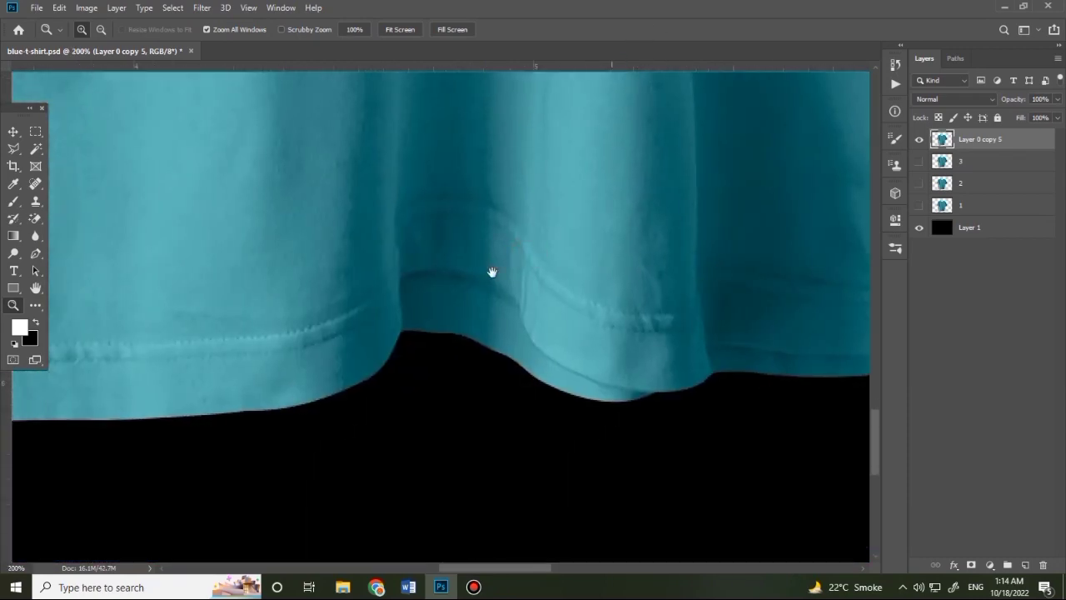
pyautogui.moveTo(304, 248); pyautogui.dragTo(521, 326)
pyautogui.moveTo(265, 264); pyautogui.dragTo(362, 316)
# Fit the whole image in view and rename the shirt cutout layer as 4
pyautogui.hotkey('ctrl', '0')
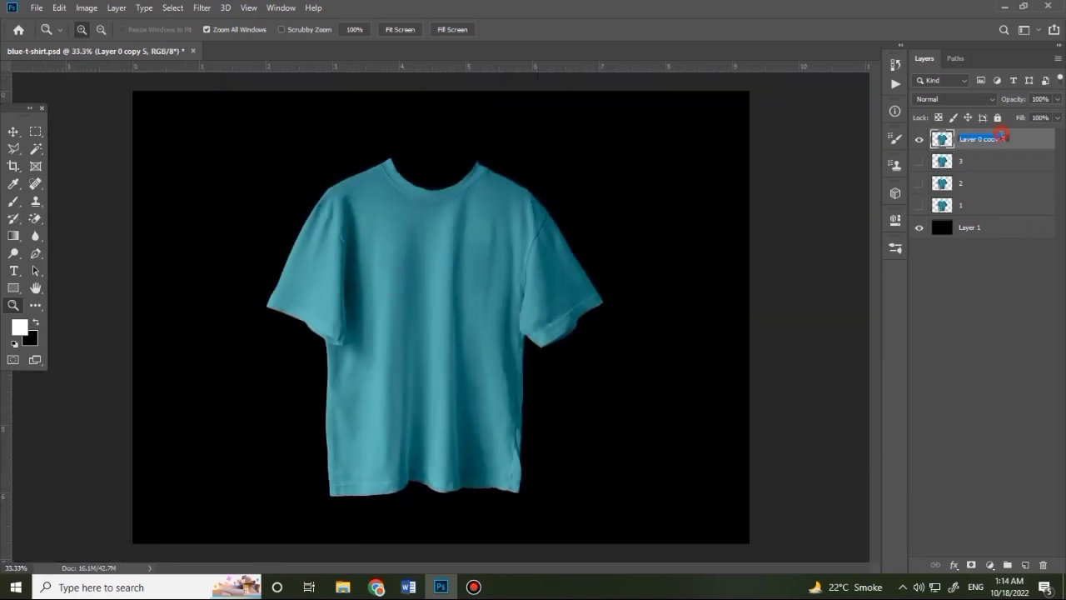
pyautogui.write('4')
pyautogui.press('Return')
# Compare the collar and shoulder edges of cutout layers 1, 2, 3 and 4 by showing each one alone over the black background
pyautogui.click(917, 139)
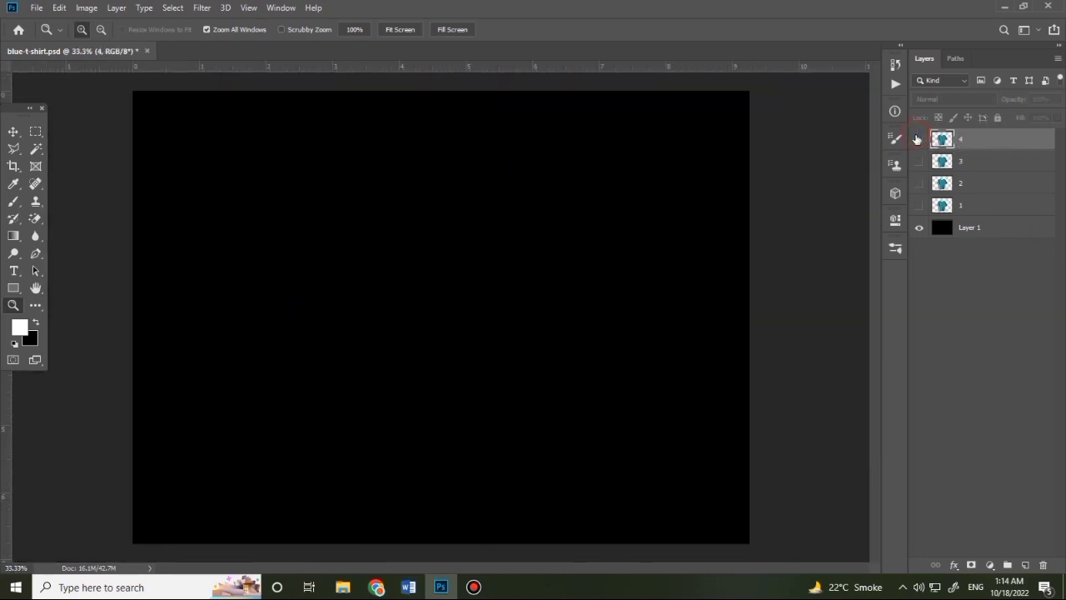
pyautogui.click(919, 205)
pyautogui.click(468, 178)
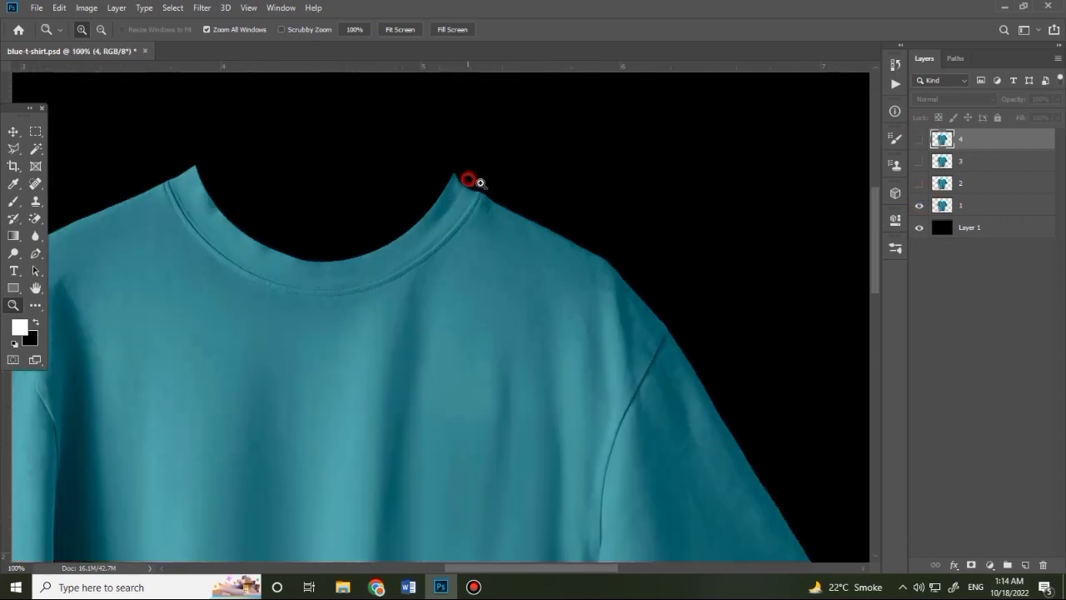
pyautogui.click(920, 206)
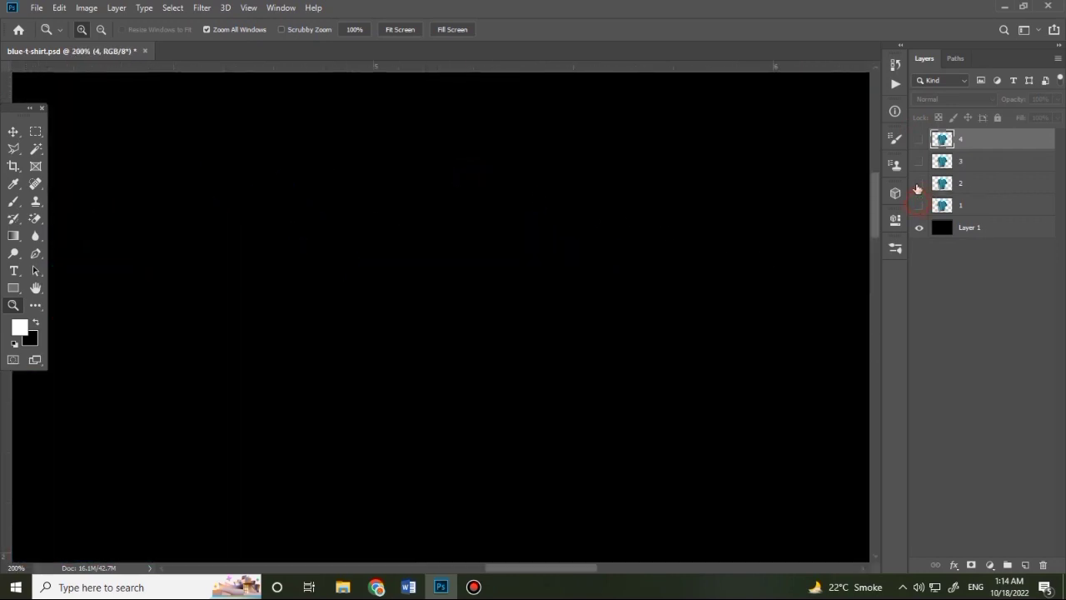
pyautogui.click(918, 184)
pyautogui.click(917, 180)
pyautogui.click(919, 162)
pyautogui.click(918, 162)
pyautogui.click(917, 140)
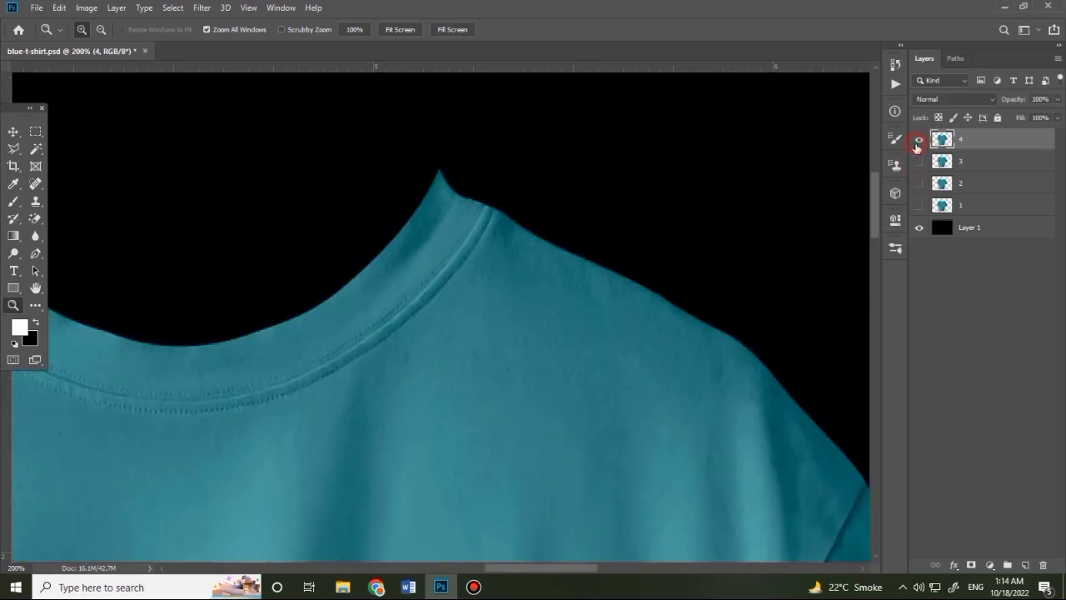